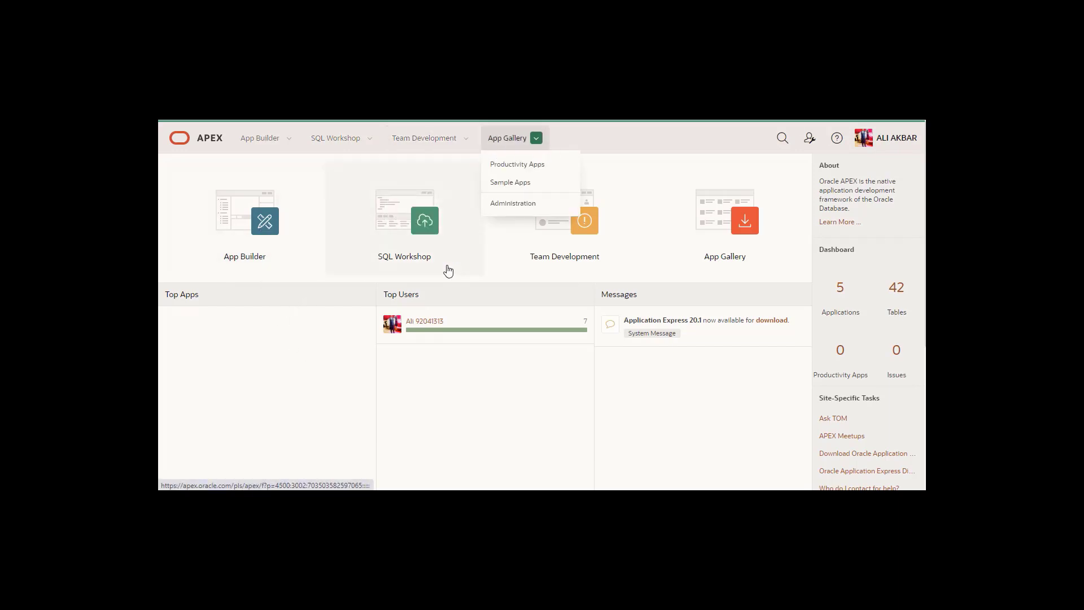
Step: Look over the workspace home page, including the App Builder and Workspace Utilities options and the site tasks and resource links
click(292, 138)
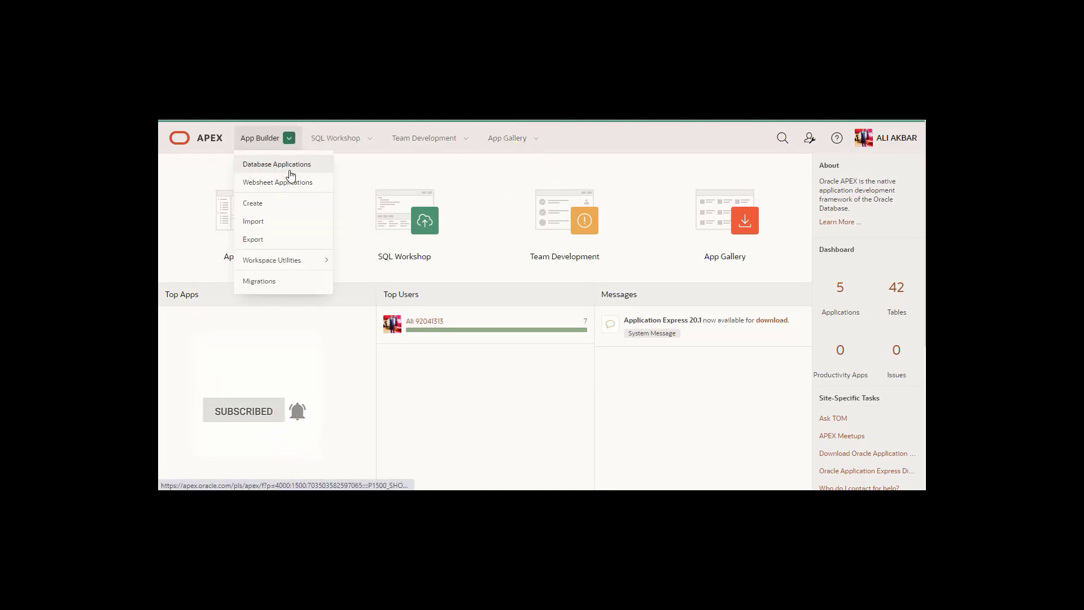
click(305, 322)
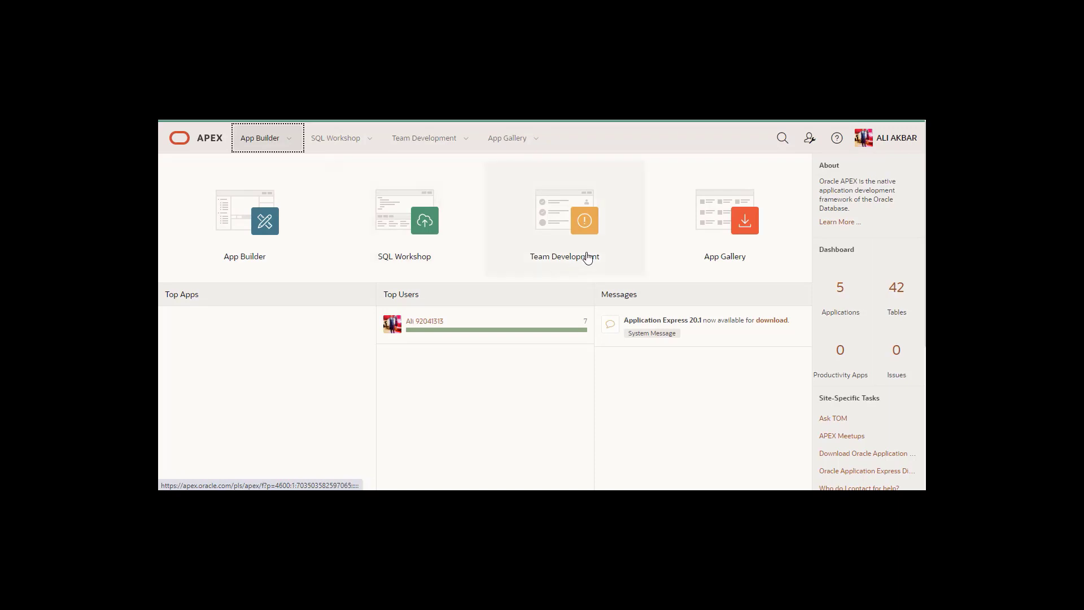
click(345, 363)
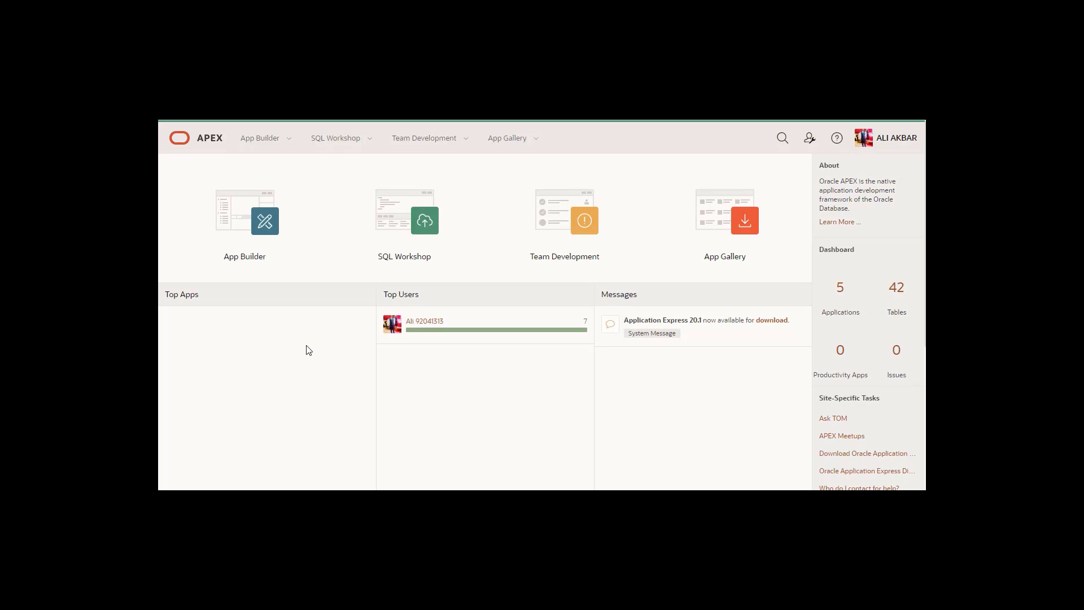
click(290, 139)
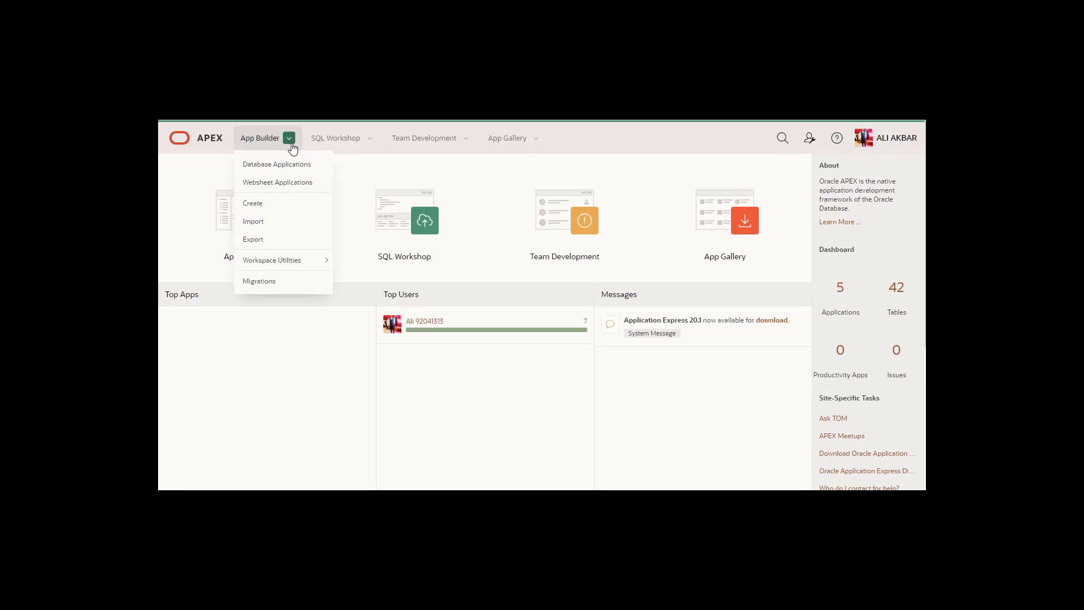
click(290, 139)
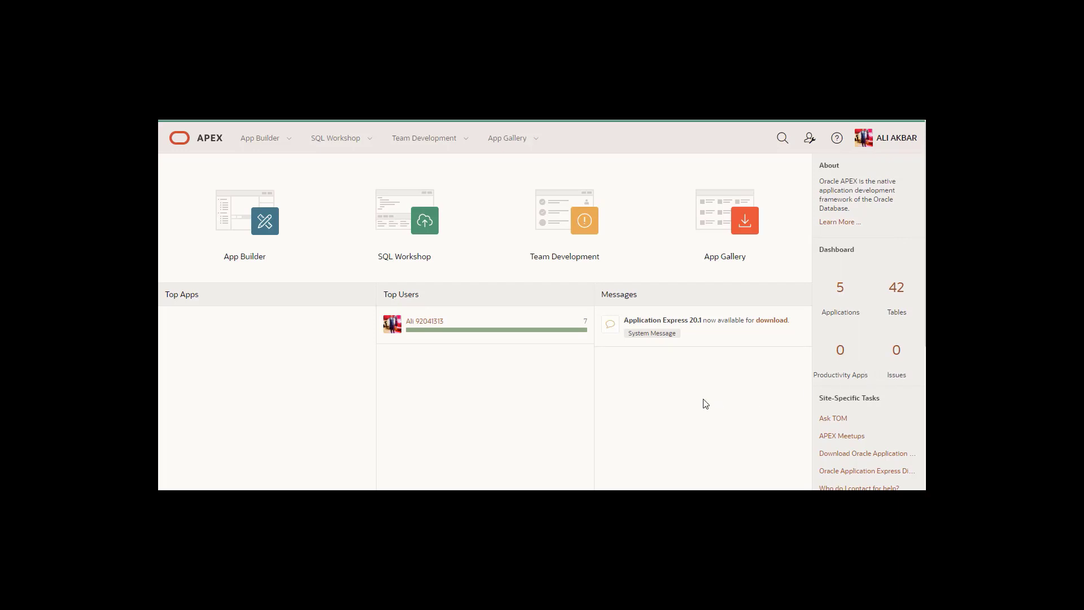
scroll(827, 404, down, 3)
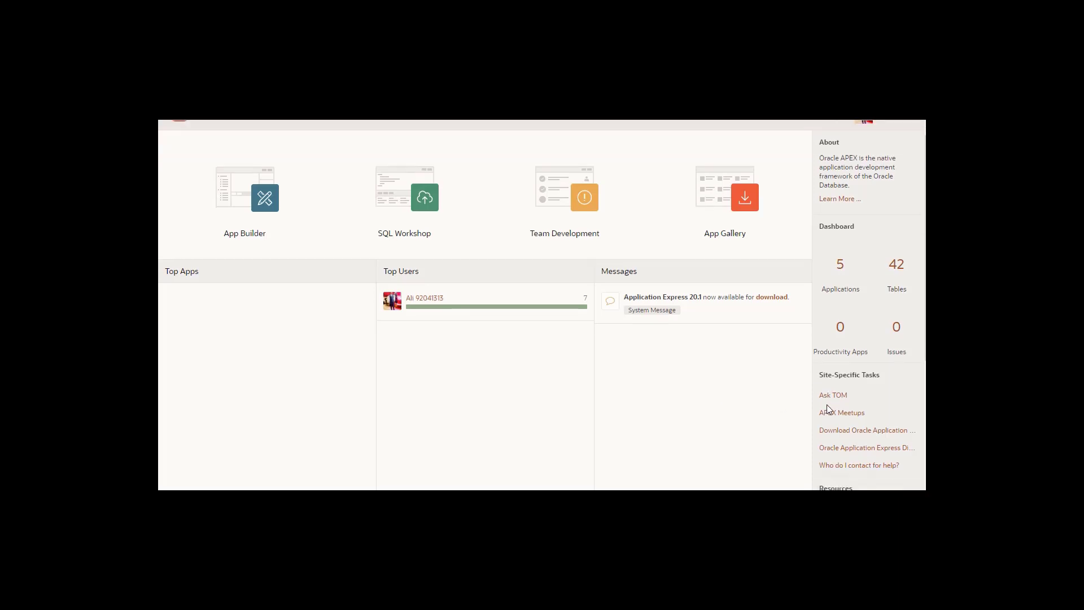
scroll(827, 409, down, 2)
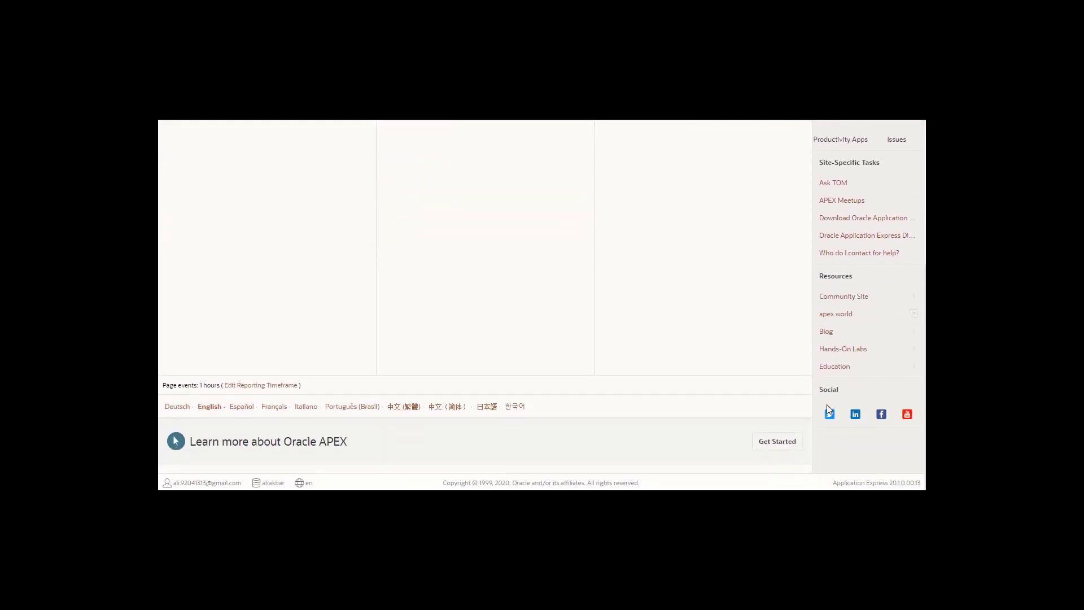
scroll(827, 405, up, 5)
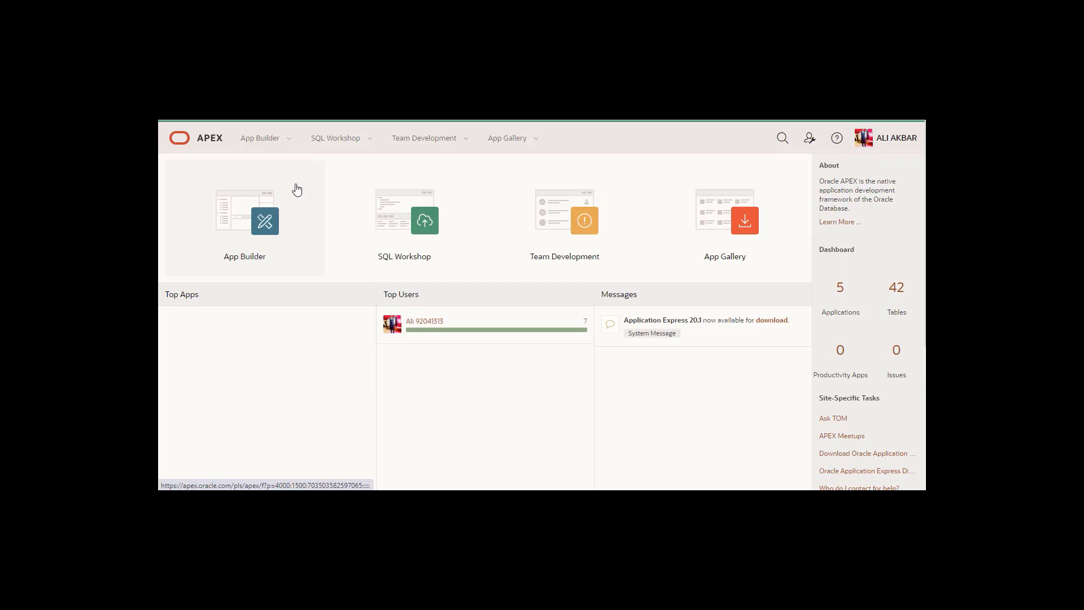
click(289, 139)
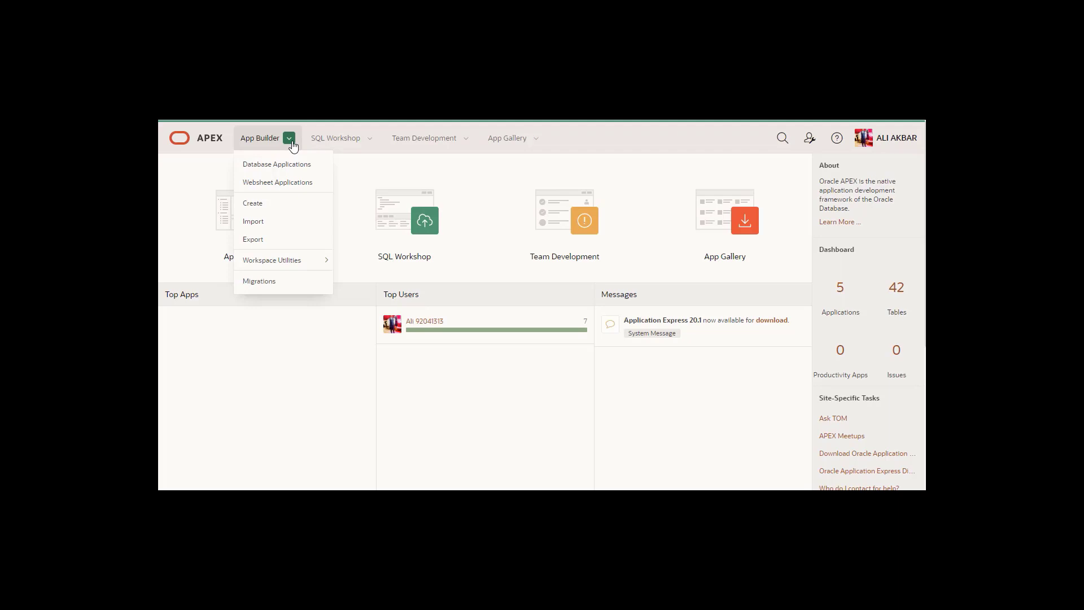
mouse_move(301, 262)
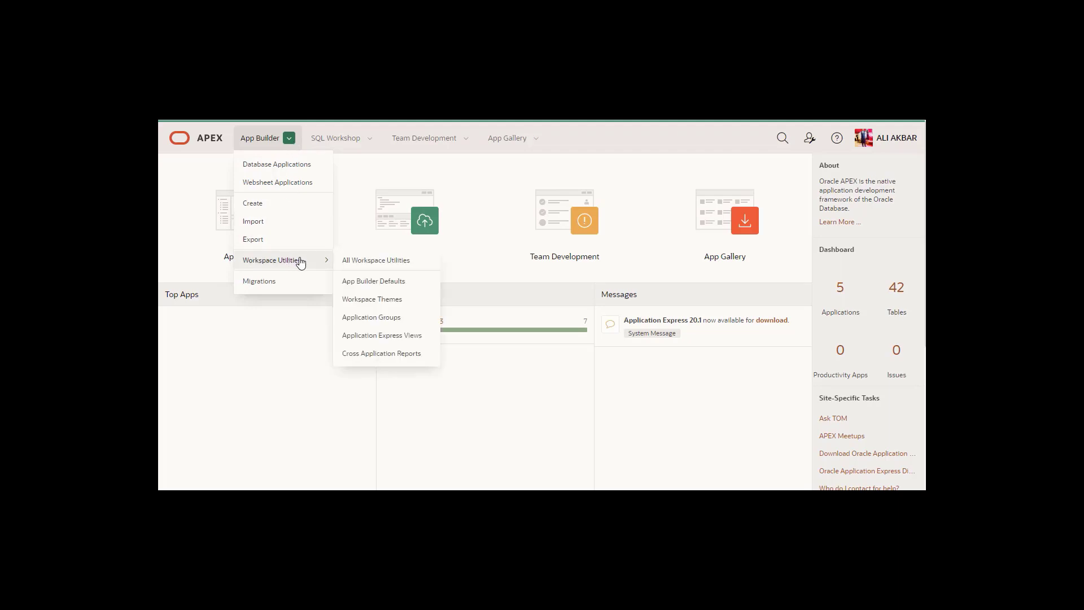
key(Escape)
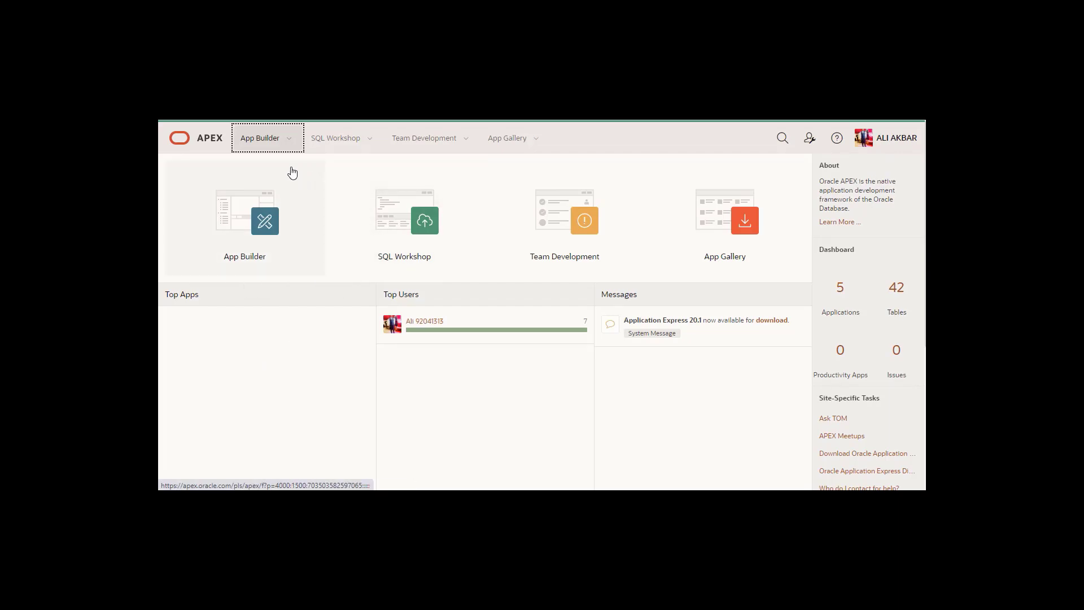
Step: Open the App Builder home page
click(251, 212)
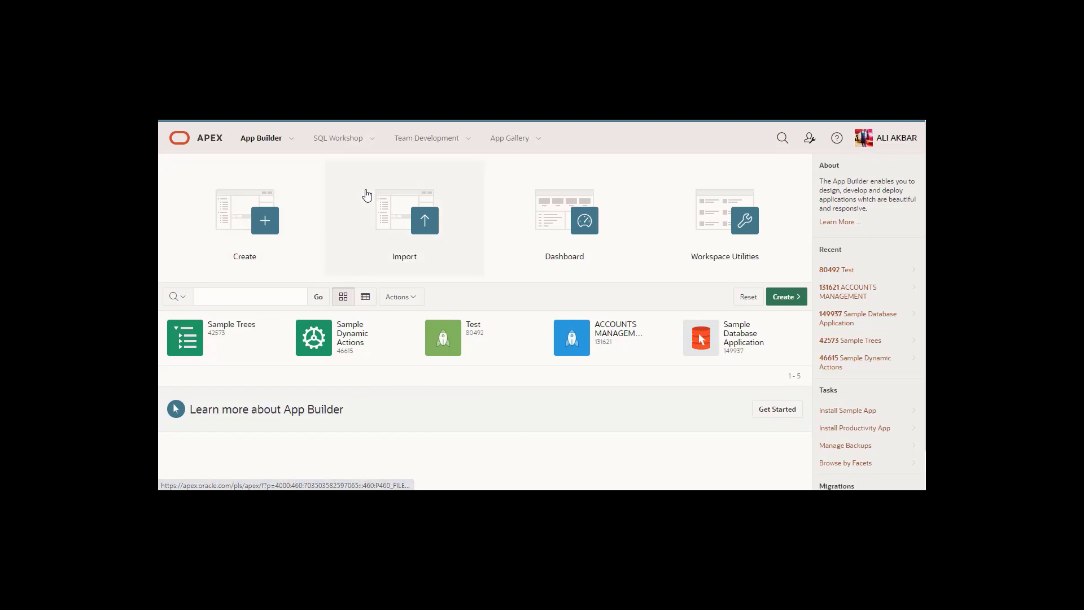
click(264, 228)
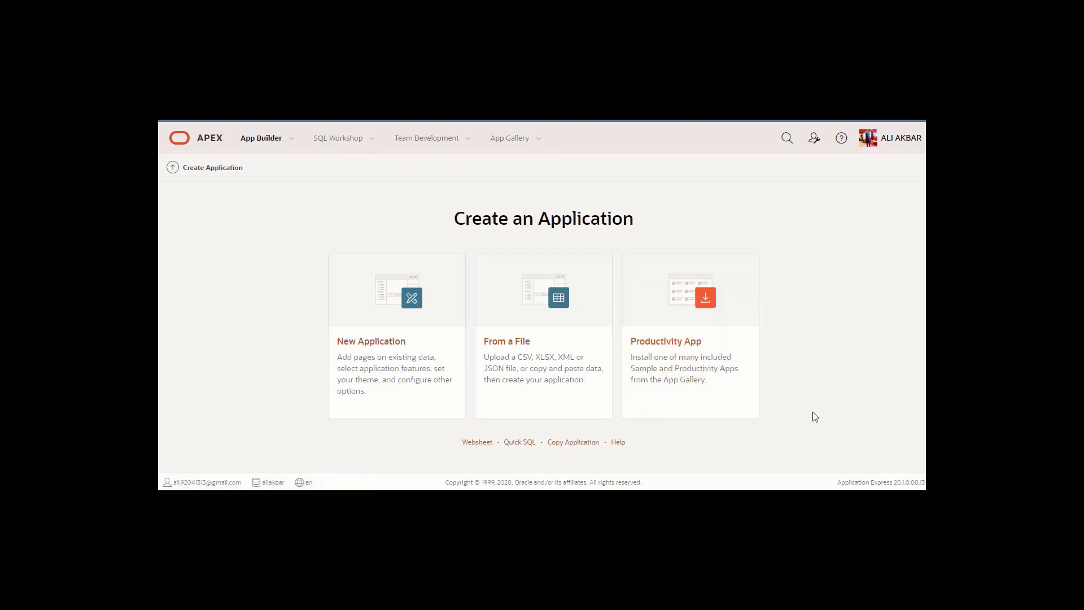
click(393, 314)
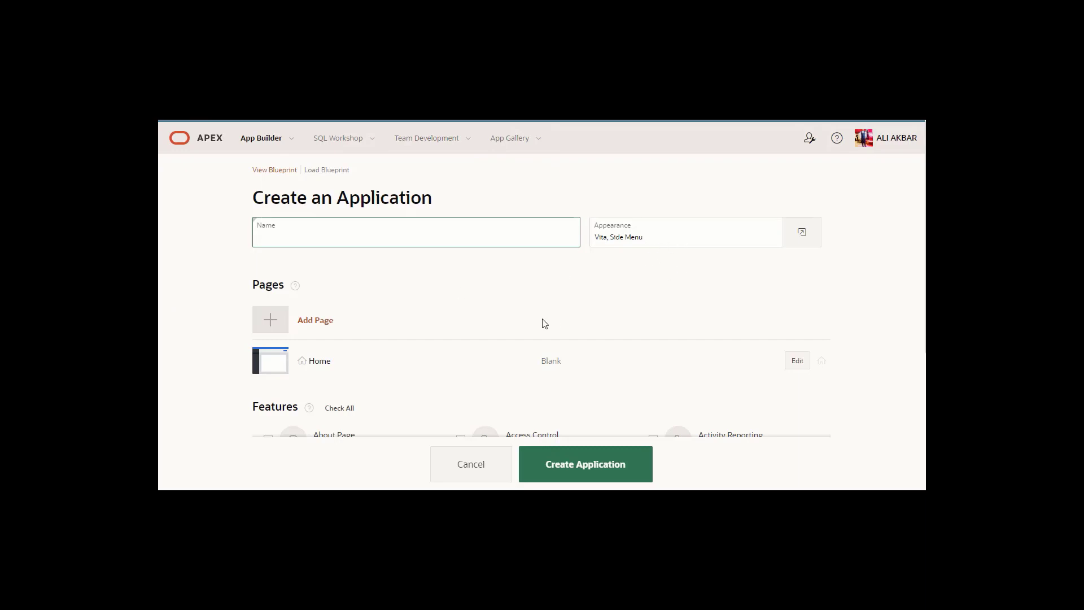
scroll(545, 323, down, 2)
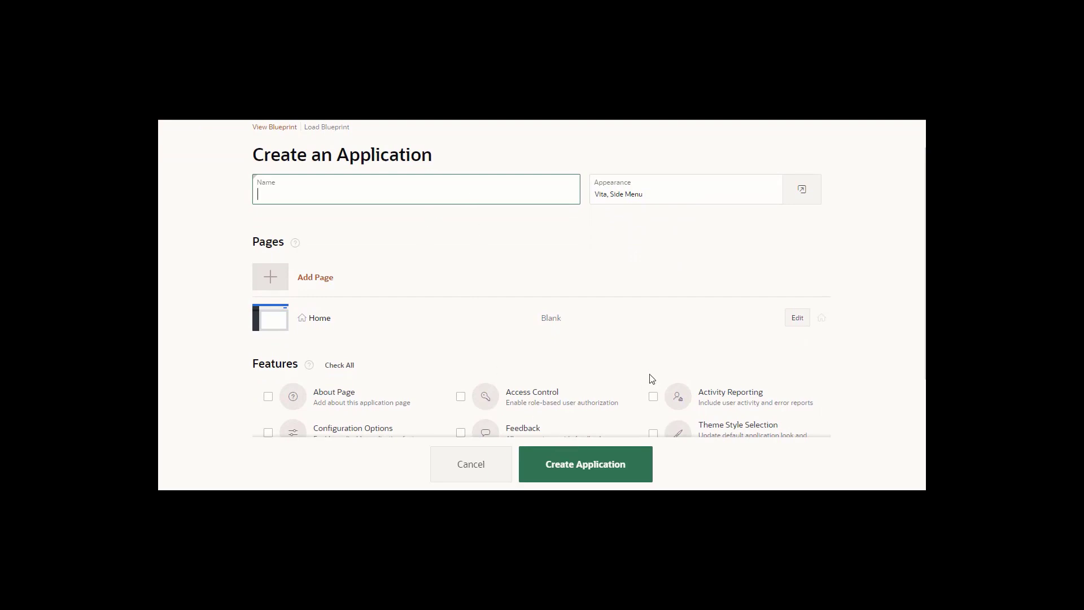
scroll(653, 378, down, 2)
scroll(652, 379, down, 2)
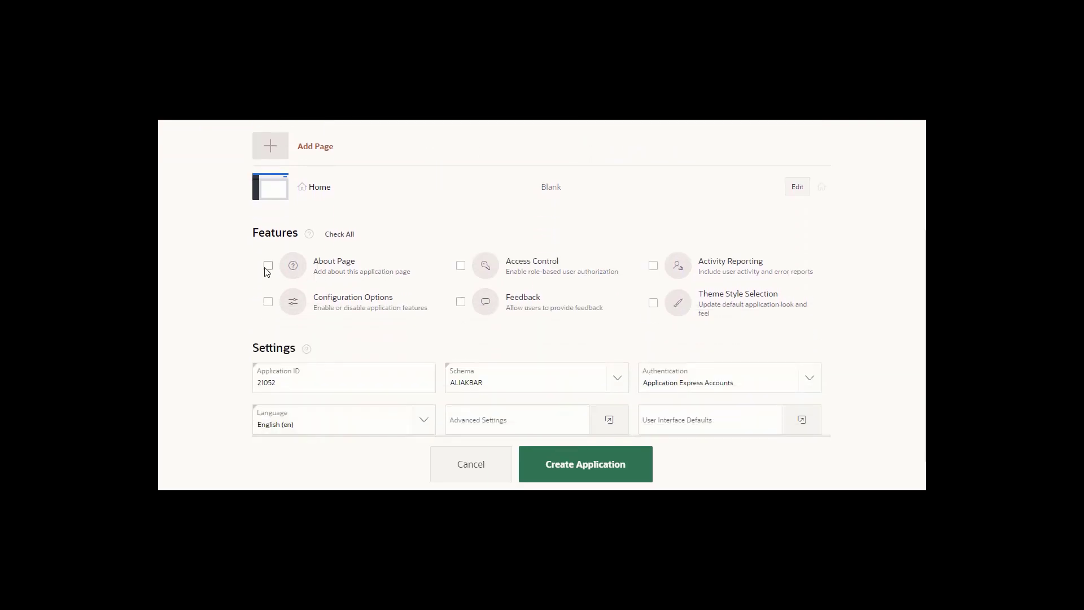
click(268, 268)
click(269, 269)
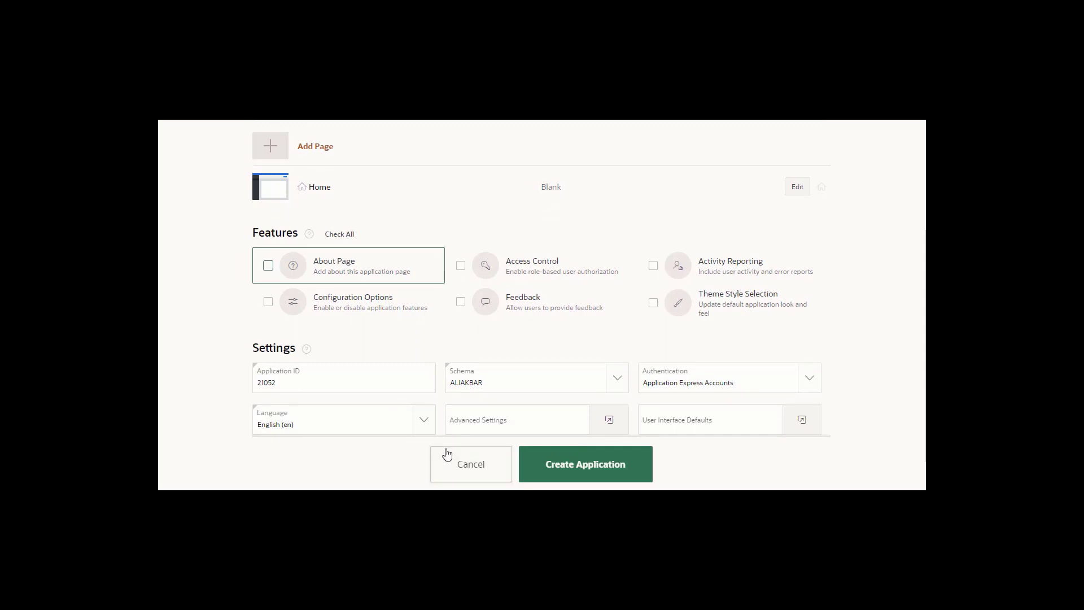
scroll(202, 315, up, 3)
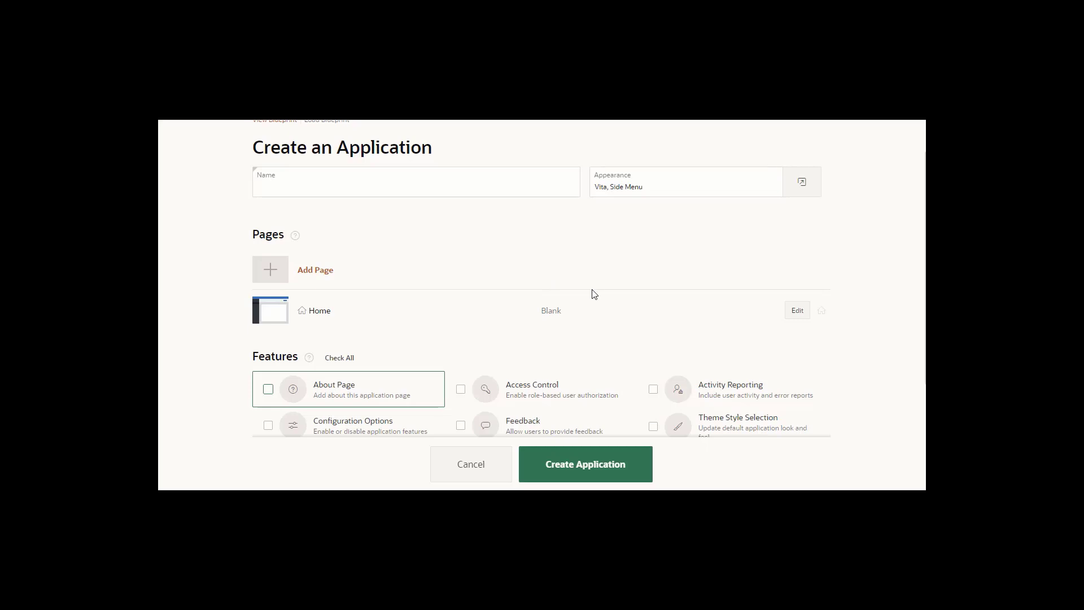
click(472, 470)
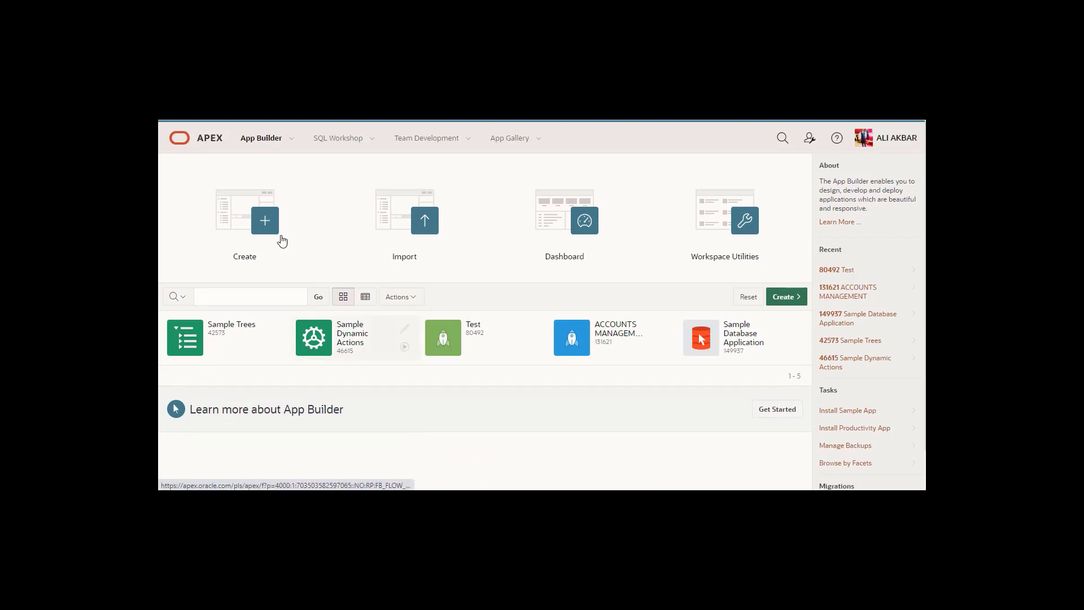
Step: Start creating an application from a file, using copy-and-paste input with the Academic sample data set
click(271, 218)
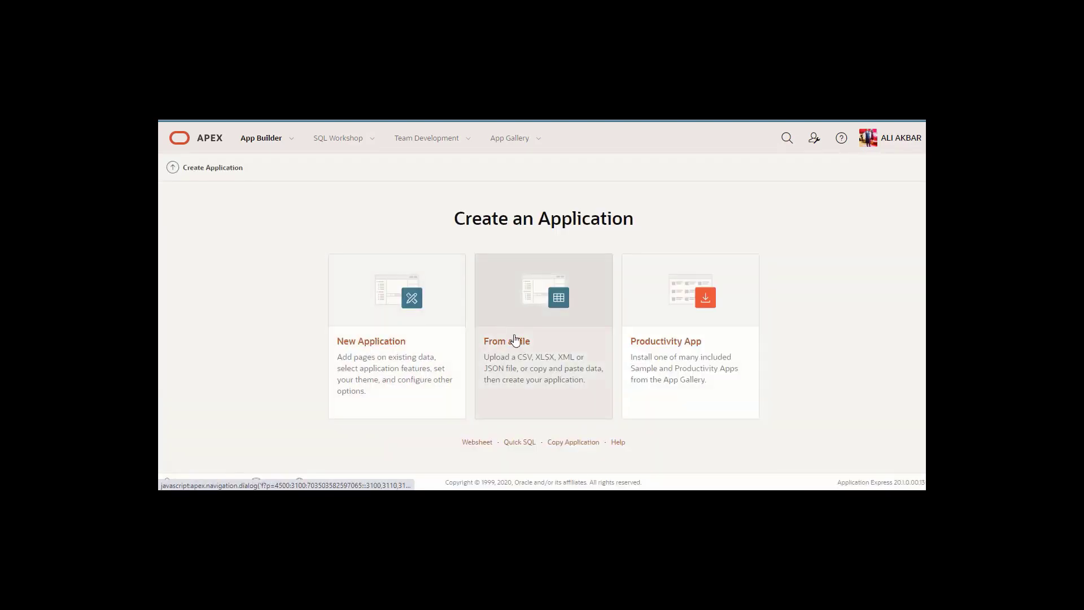
click(554, 331)
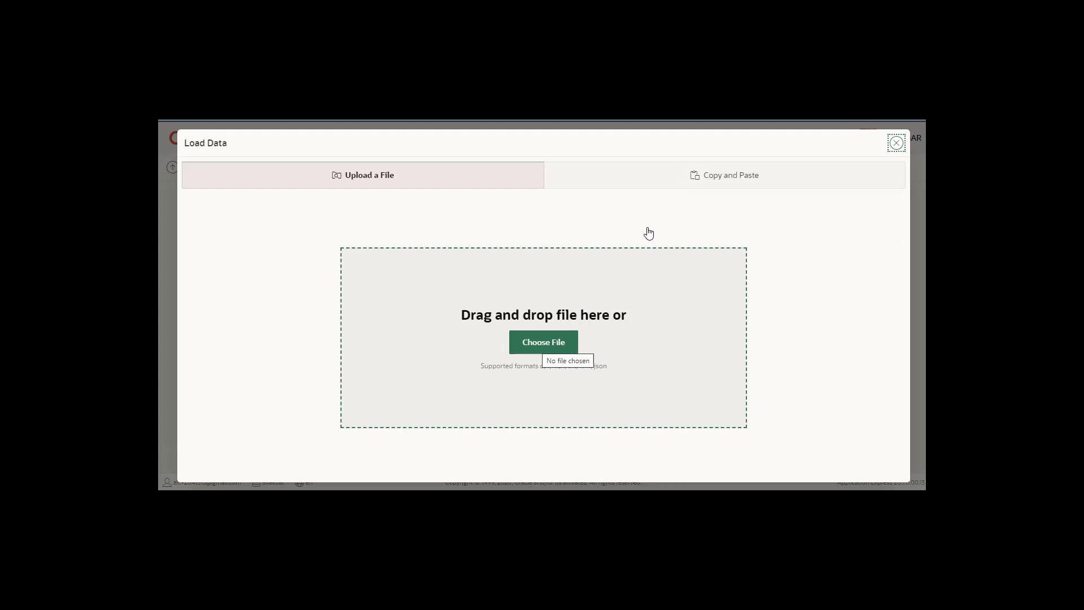
click(720, 178)
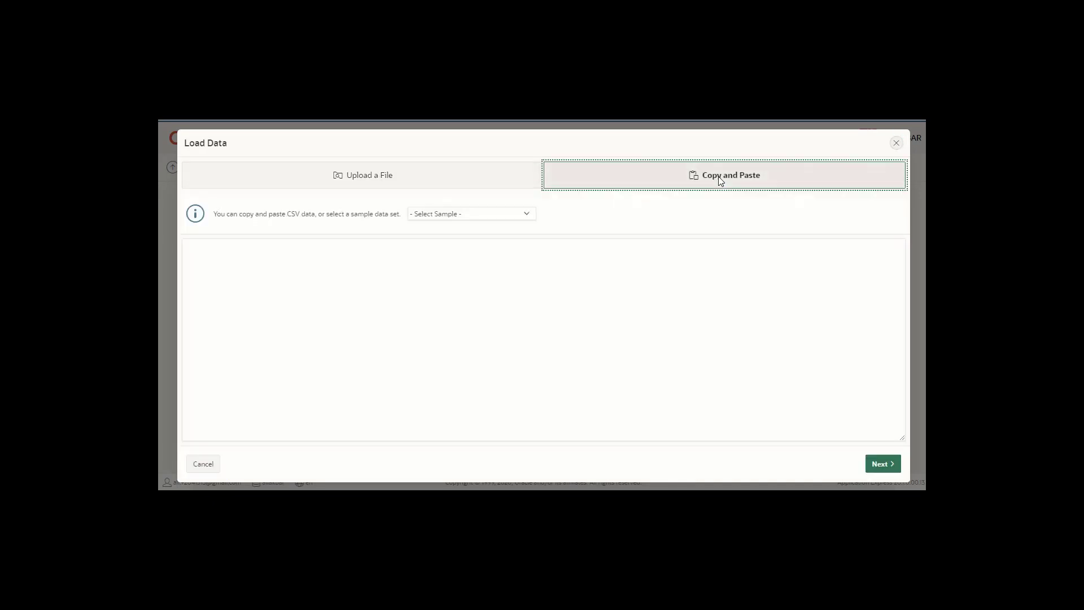
click(527, 217)
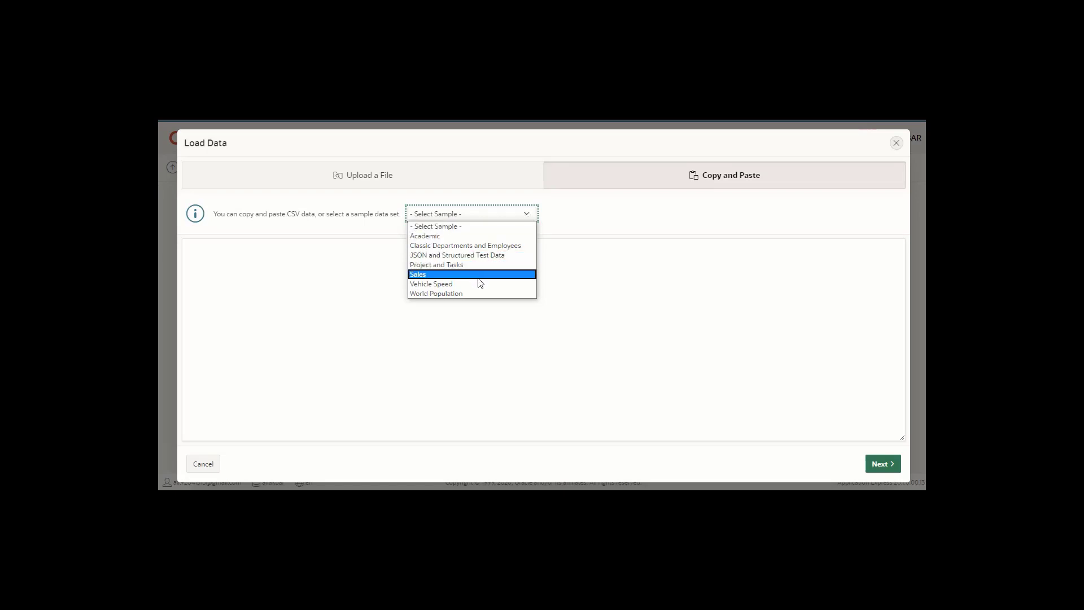
click(503, 236)
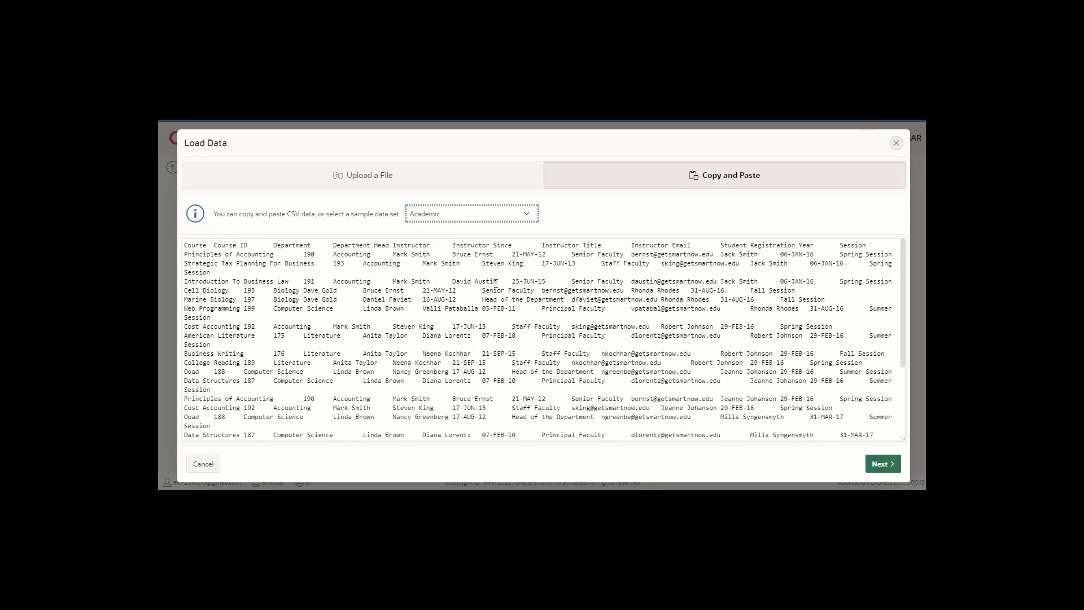
Step: Compare the Academic sample data with the Sales sample and reselect the Academic set
scroll(496, 283, down, 3)
scroll(496, 284, up, 3)
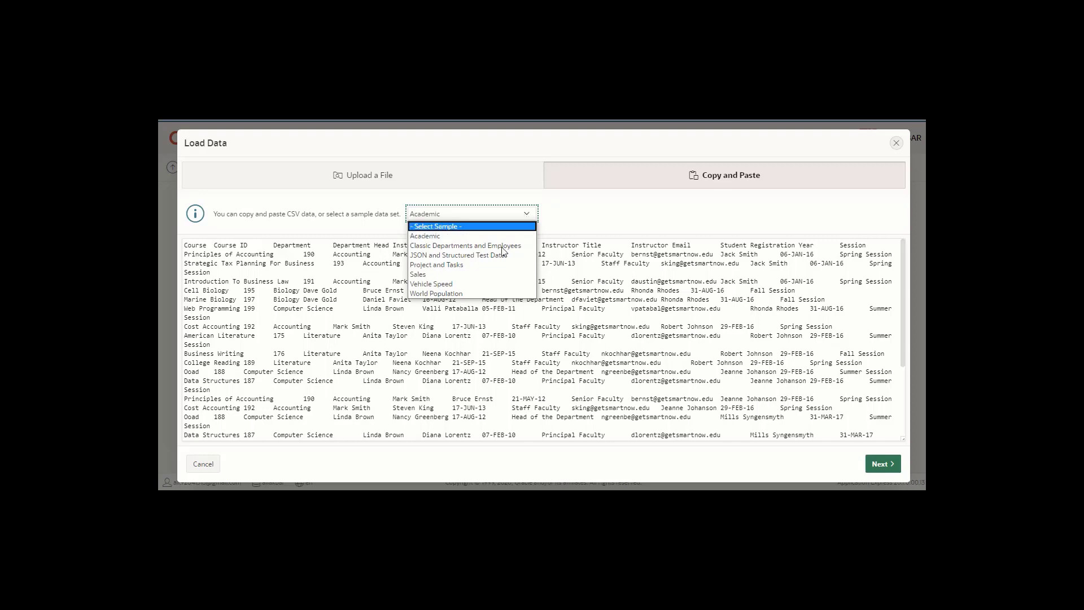
click(500, 275)
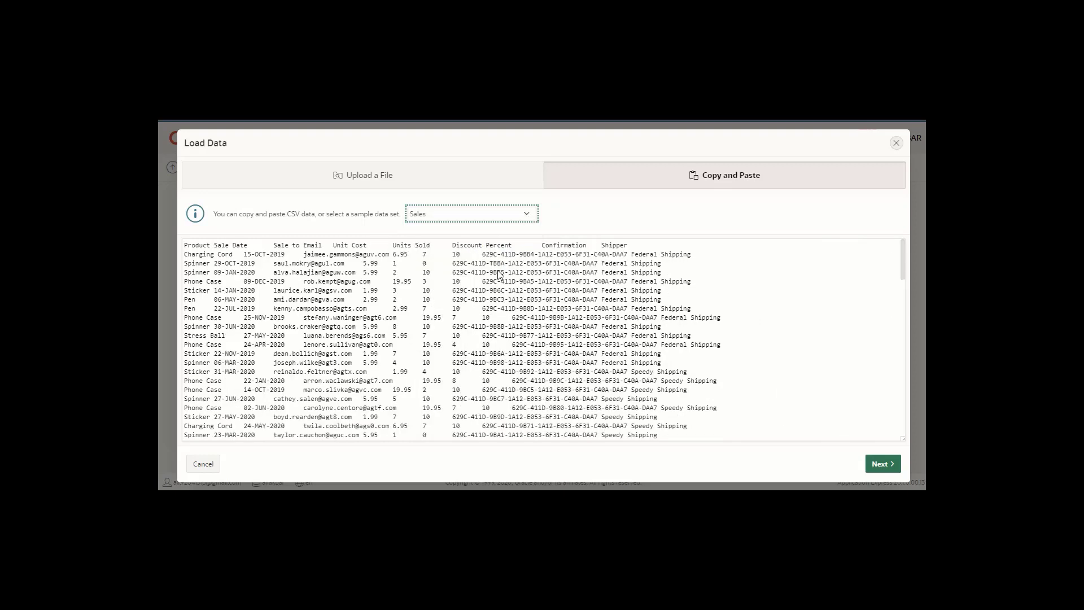
click(526, 219)
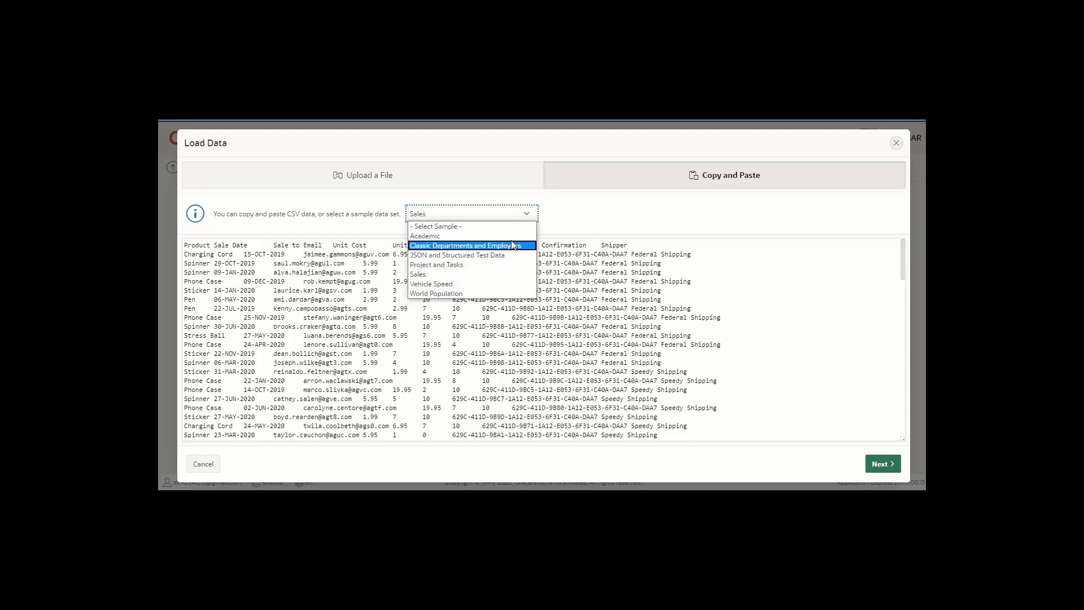
click(514, 240)
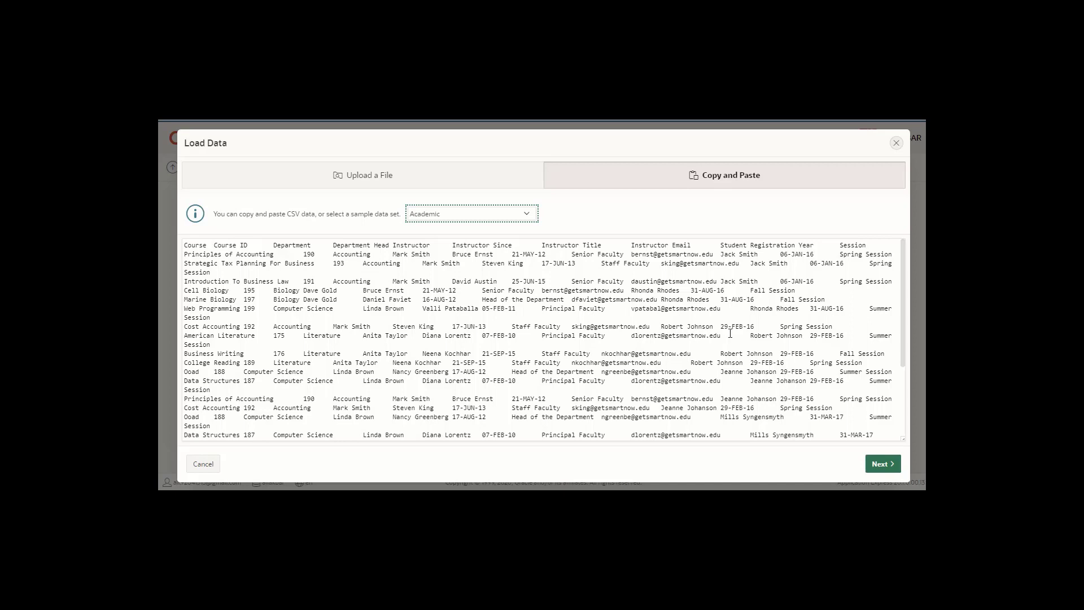
Step: Load the pasted sample data into a new table named ABC, keeping the default key and delimiter settings
click(881, 468)
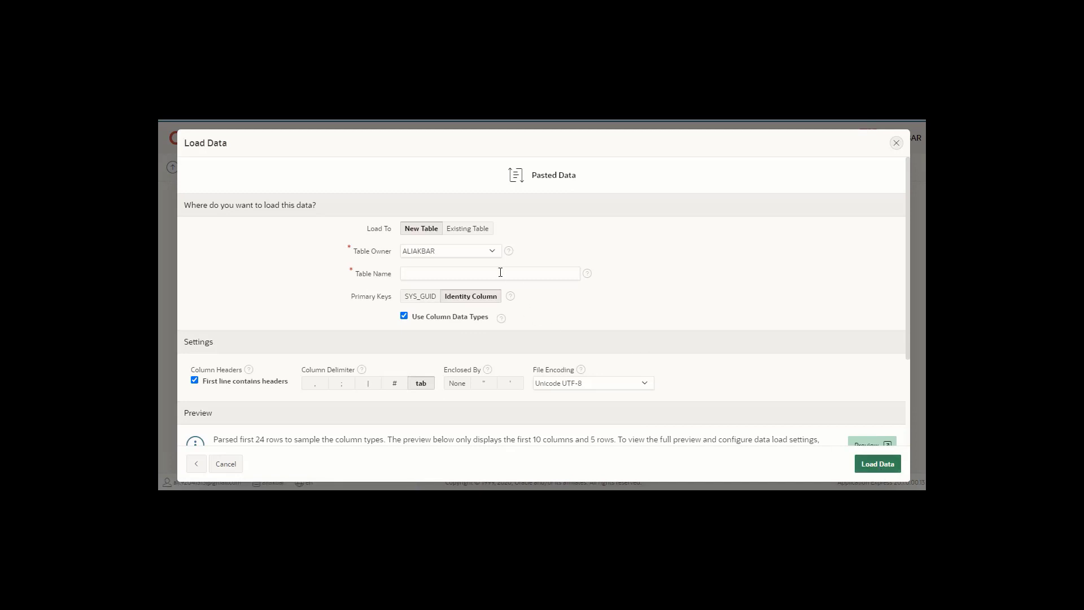
click(489, 273)
text(ABC)
scroll(869, 385, down, 3)
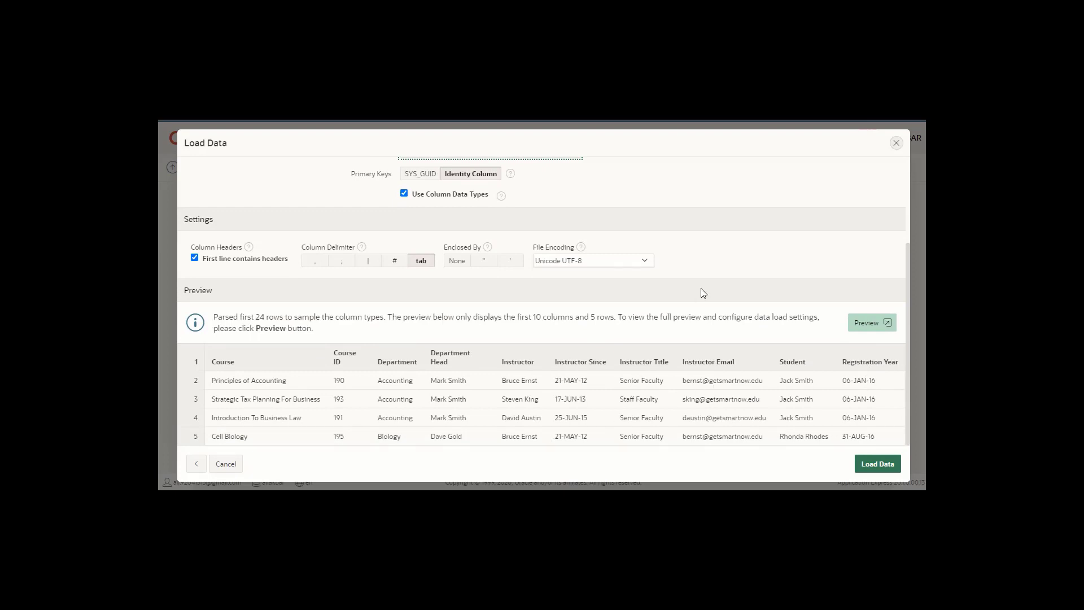
scroll(703, 293, up, 3)
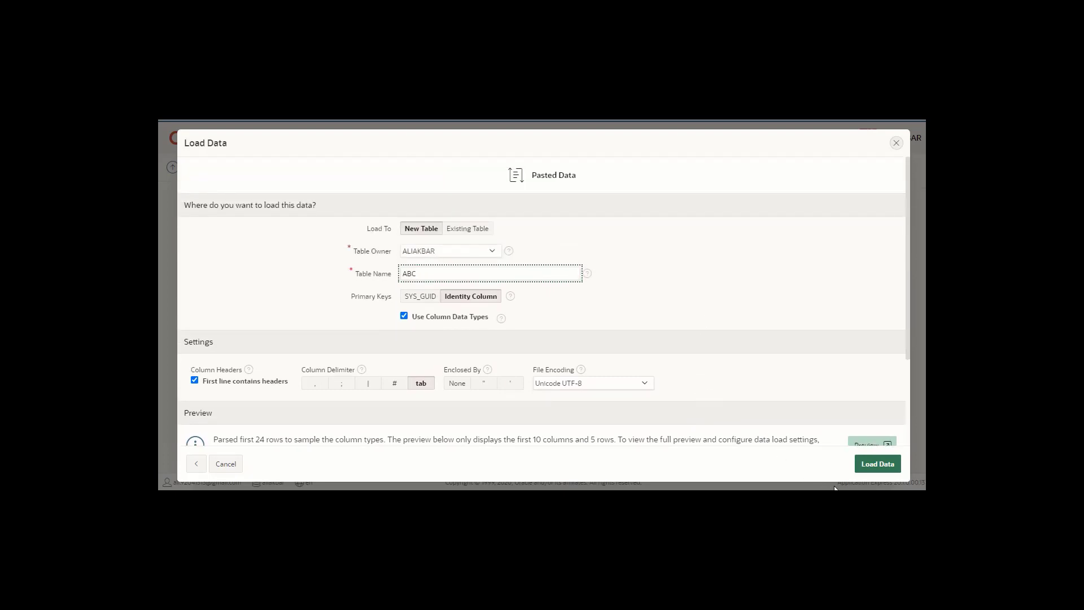
click(878, 465)
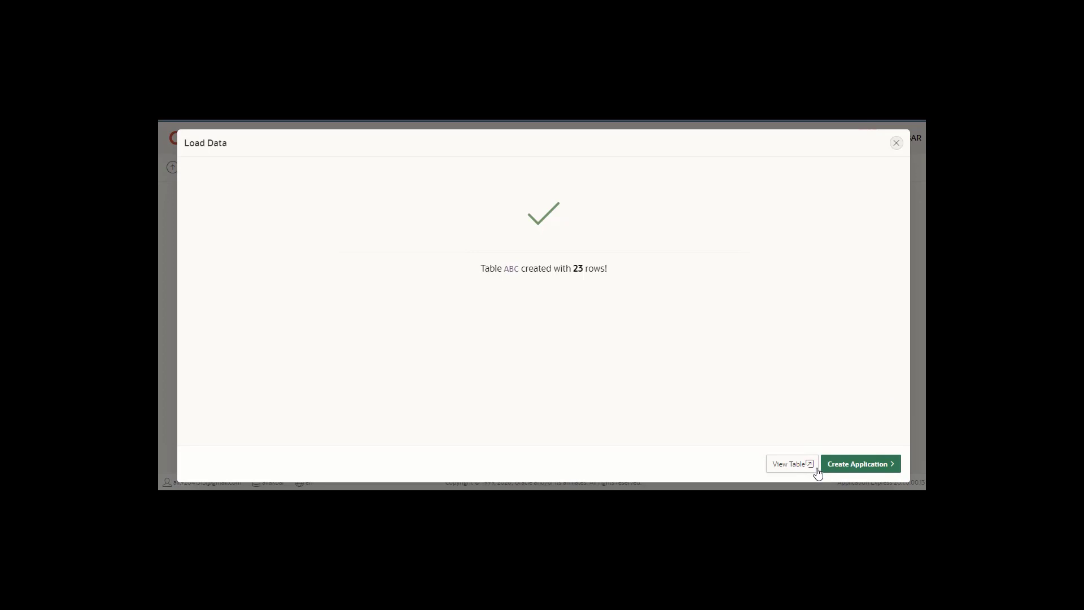
Step: Create an application named abc from the loaded table with the proposed pages
click(852, 467)
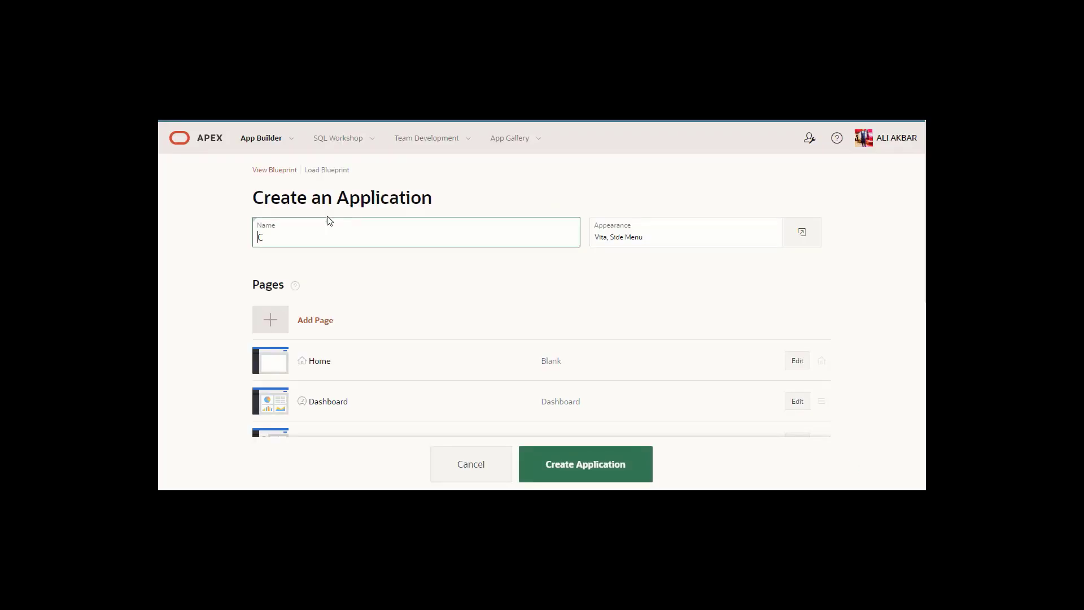
click(290, 240)
key(BackSpace)
text(abc)
click(590, 464)
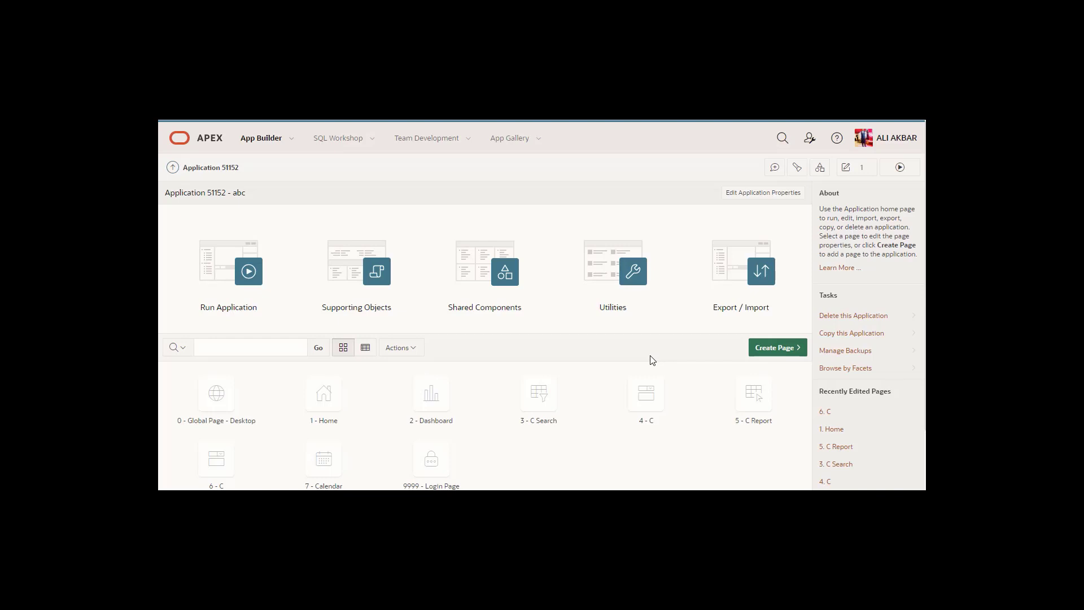
scroll(653, 361, down, 2)
scroll(653, 361, up, 2)
scroll(652, 360, down, 2)
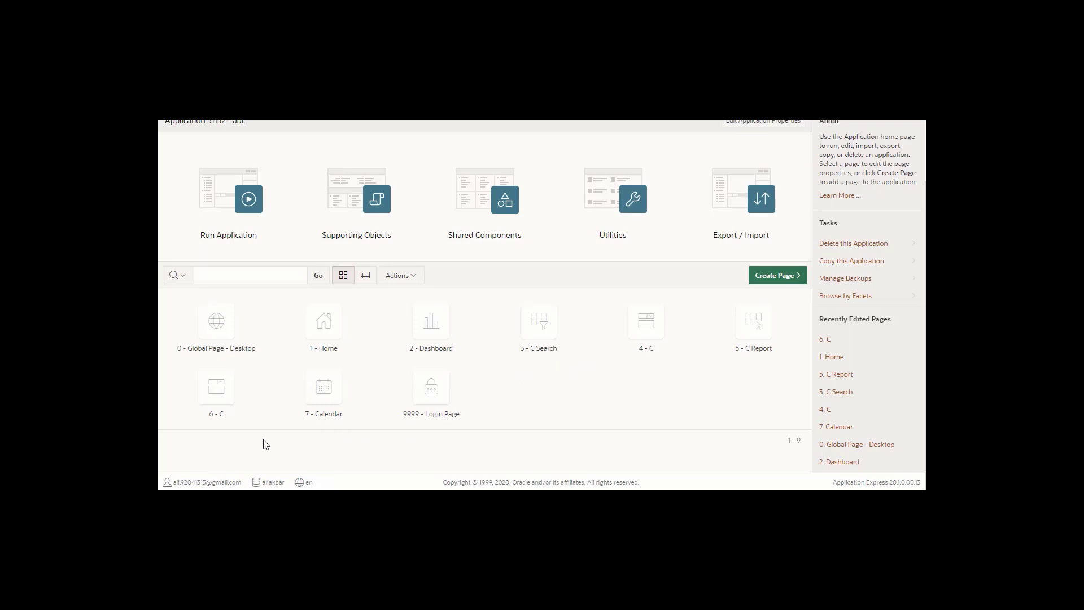
Step: Run the abc application, sign in with the account password and dismiss the browser's offer to update the saved password
scroll(544, 408, up, 2)
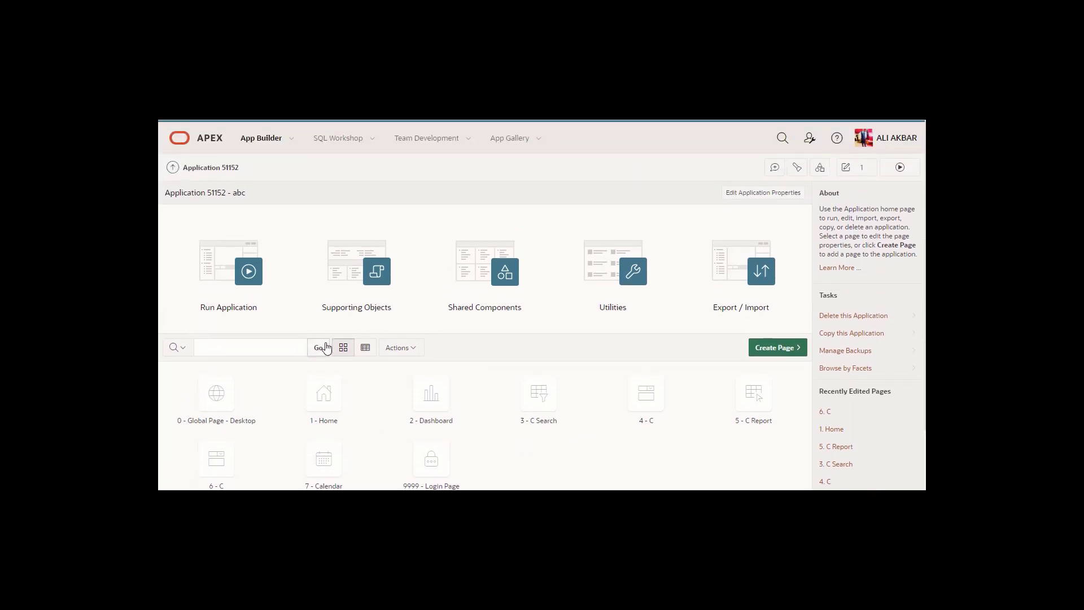
click(249, 272)
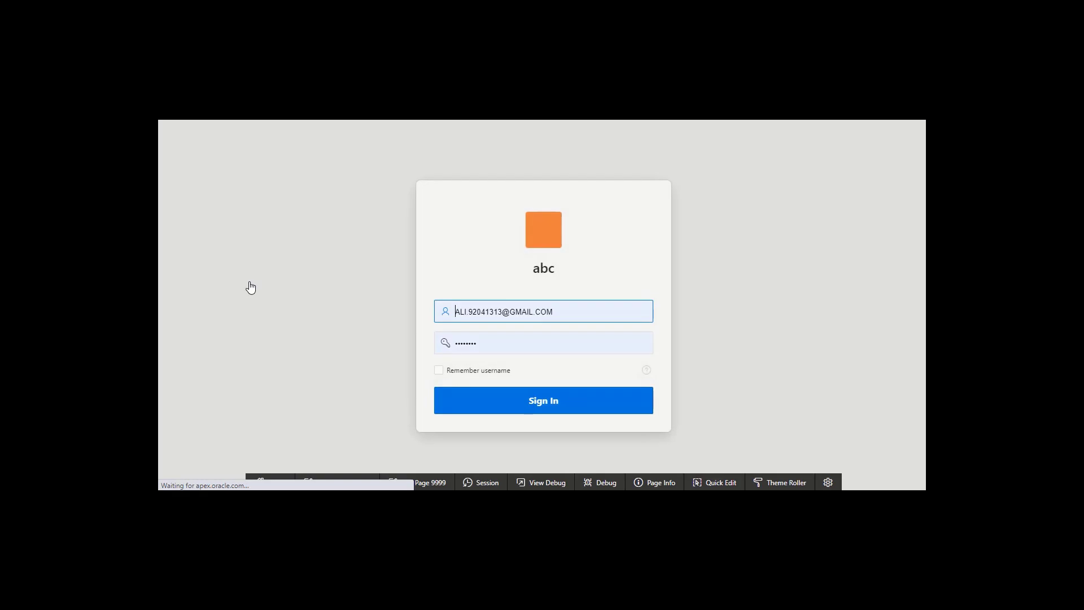
click(495, 343)
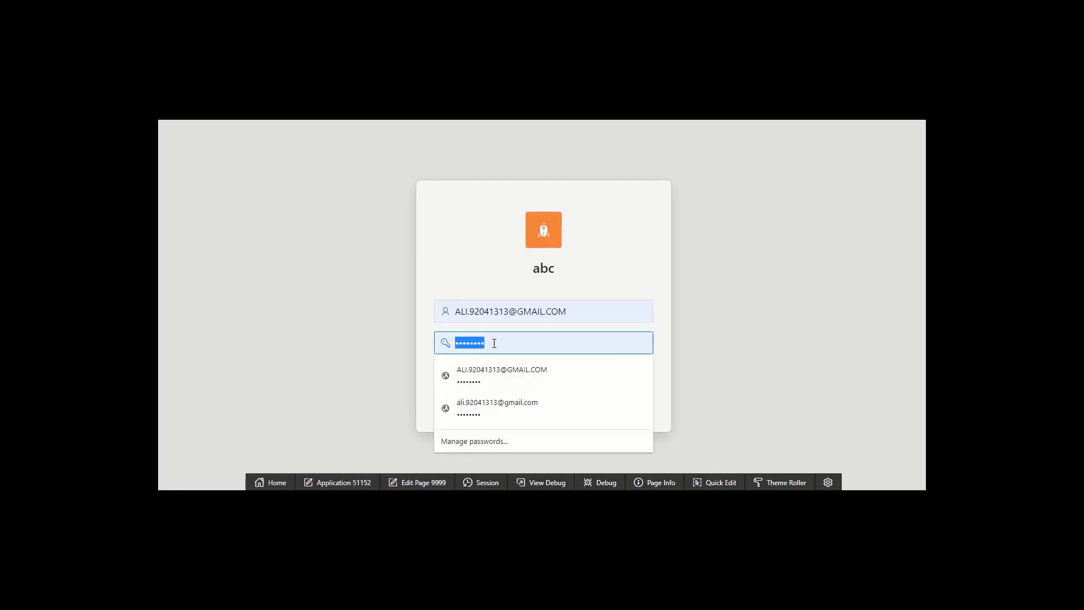
text(•••)
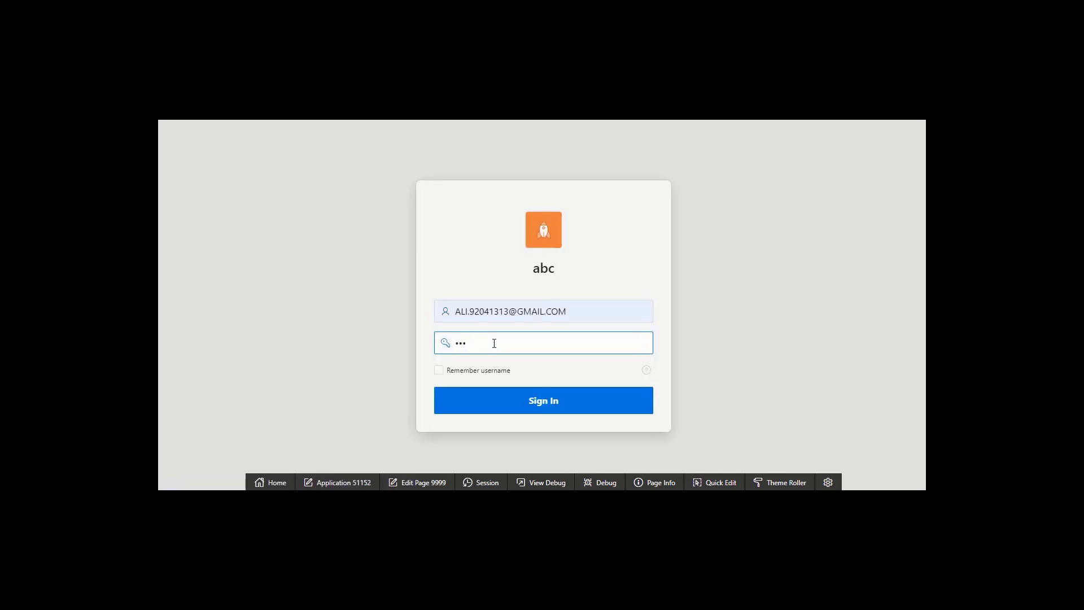
text(•••••••)
key(Return)
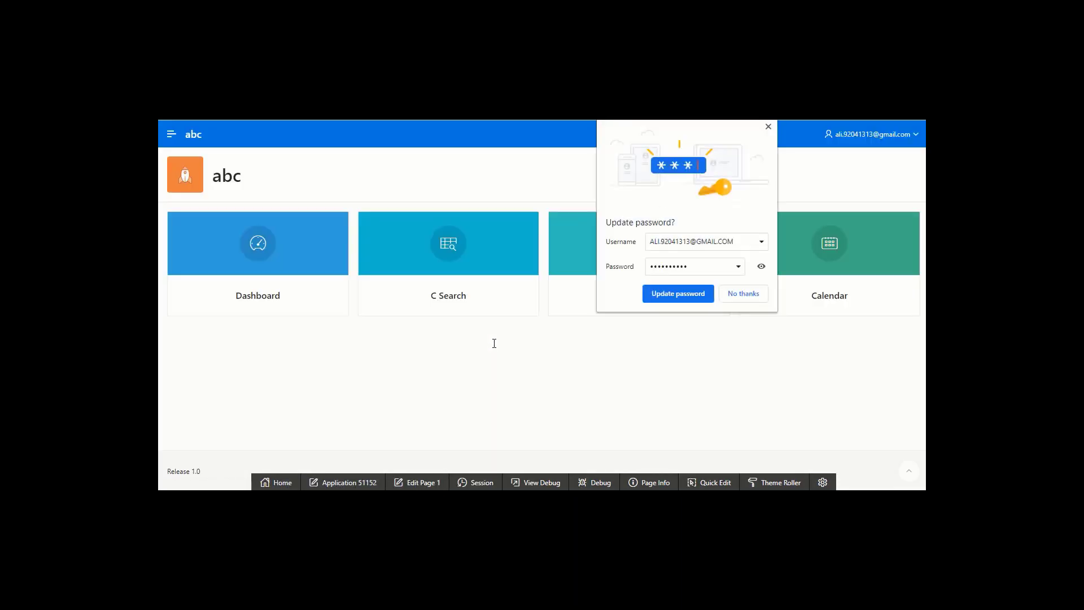
click(768, 127)
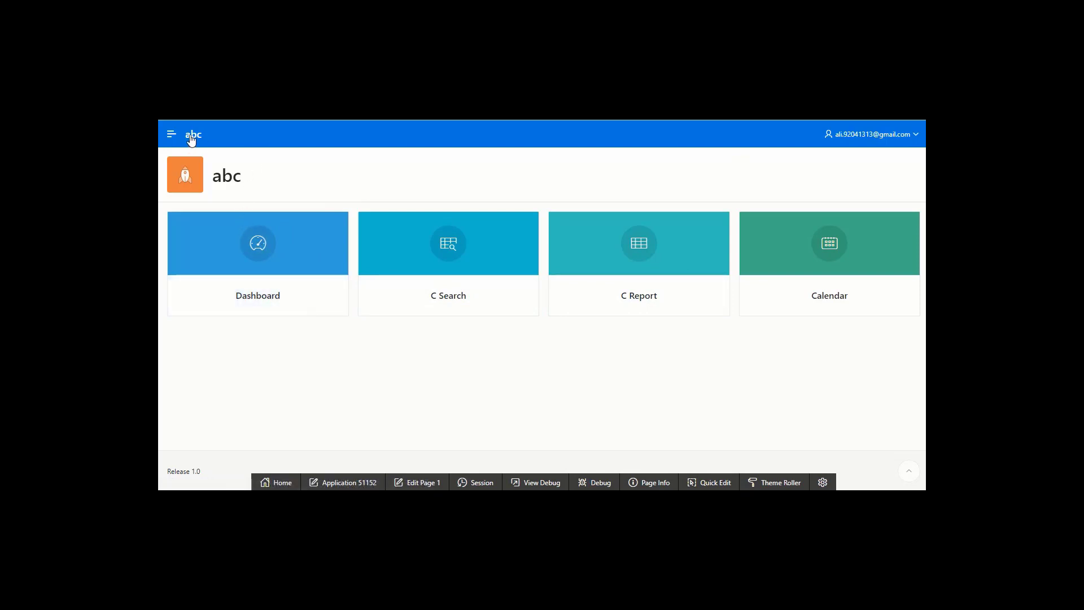
Step: Open the abc application's Dashboard page and examine its Course, Department, Department Head and Instructor charts
click(172, 136)
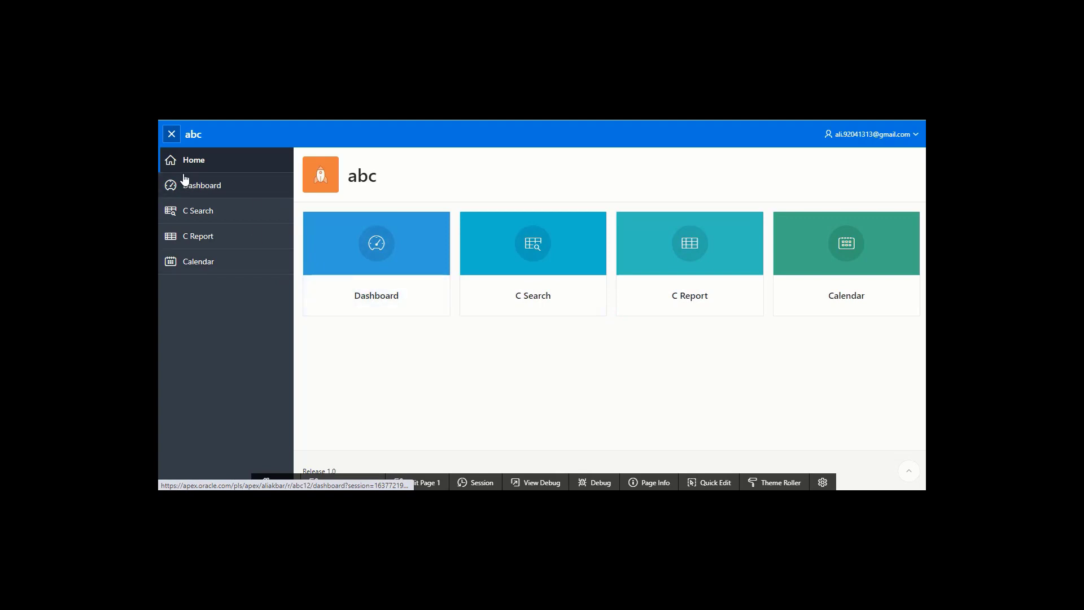
click(196, 189)
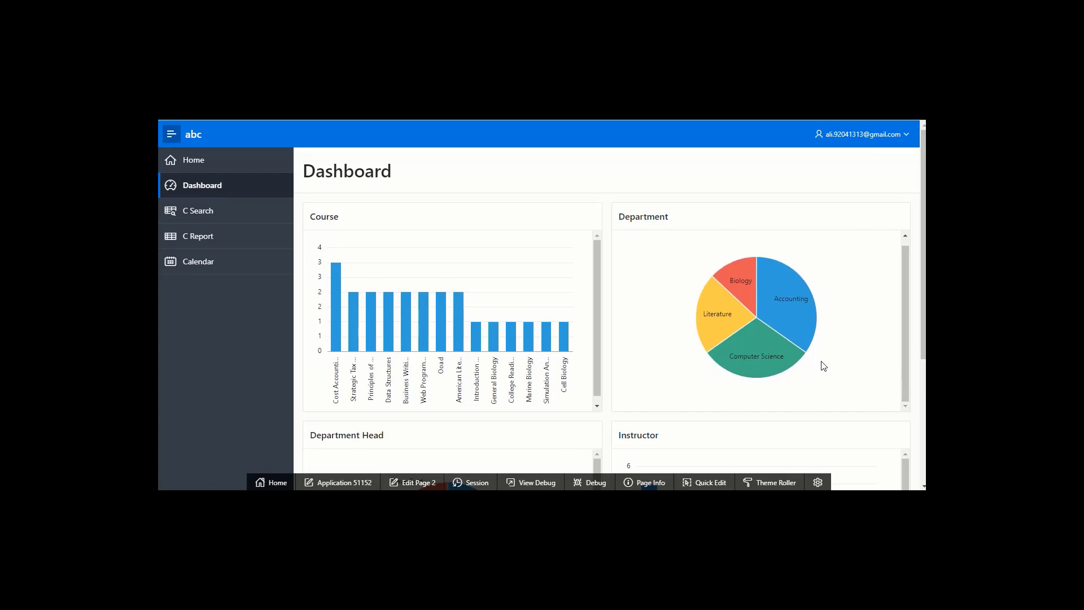
scroll(900, 375, down, 3)
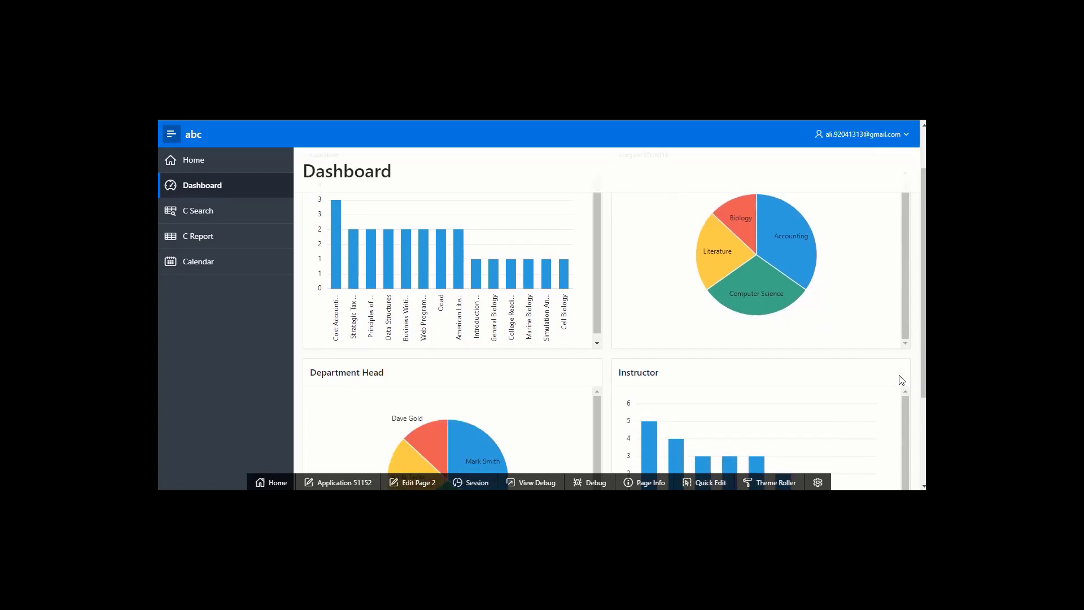
scroll(900, 375, down, 1)
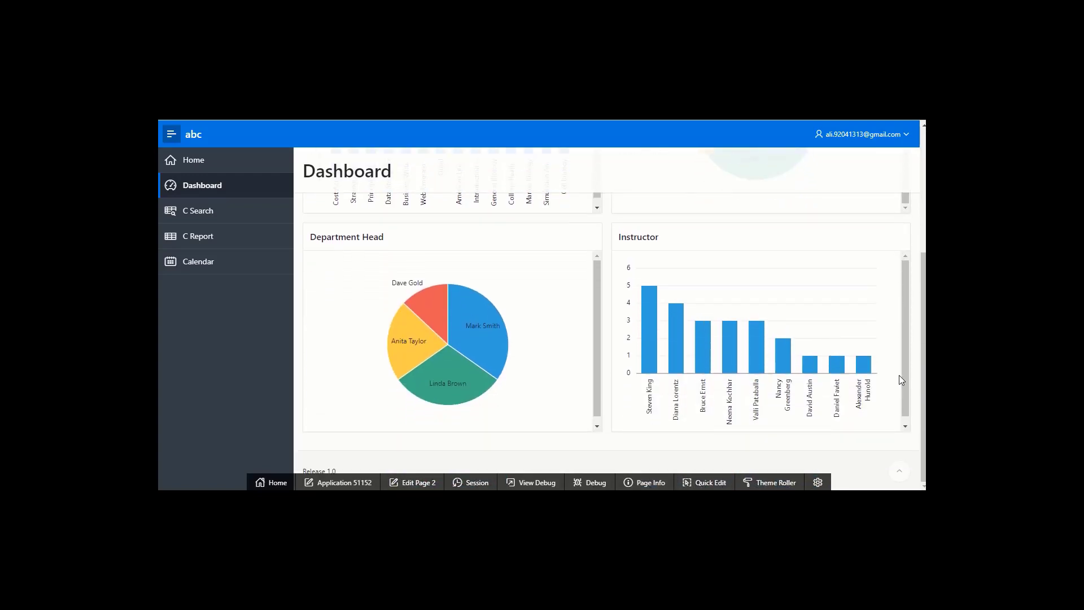
scroll(899, 380, up, 3)
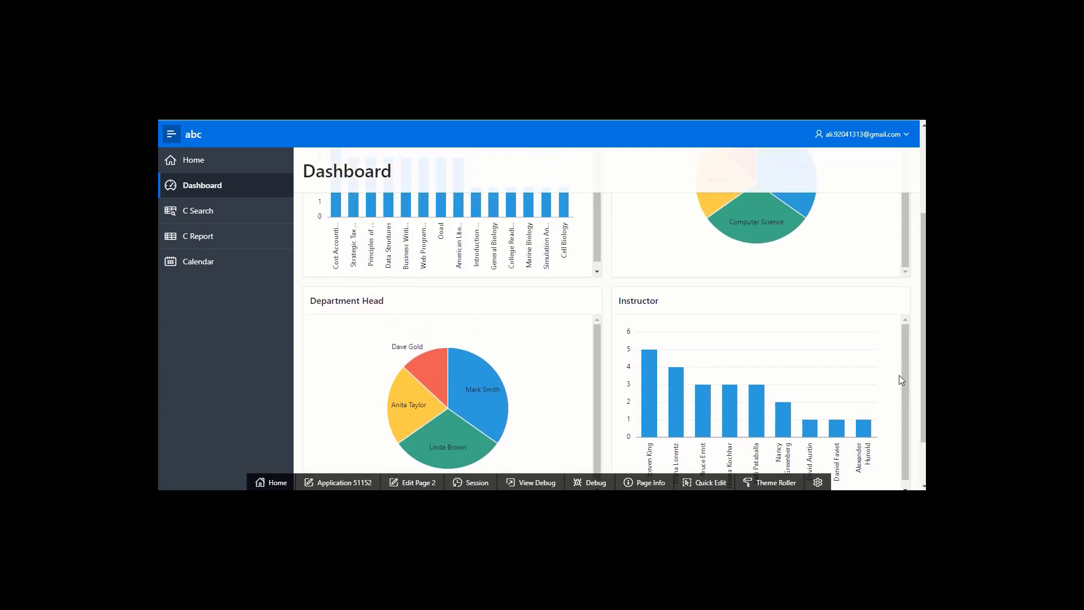
scroll(902, 380, up, 1)
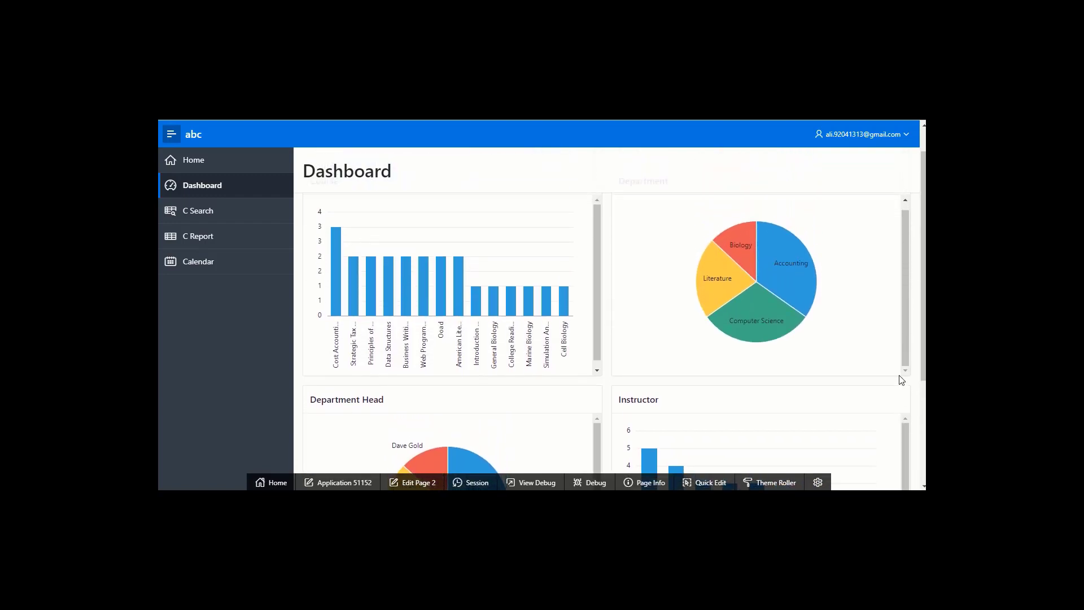
scroll(902, 380, down, 3)
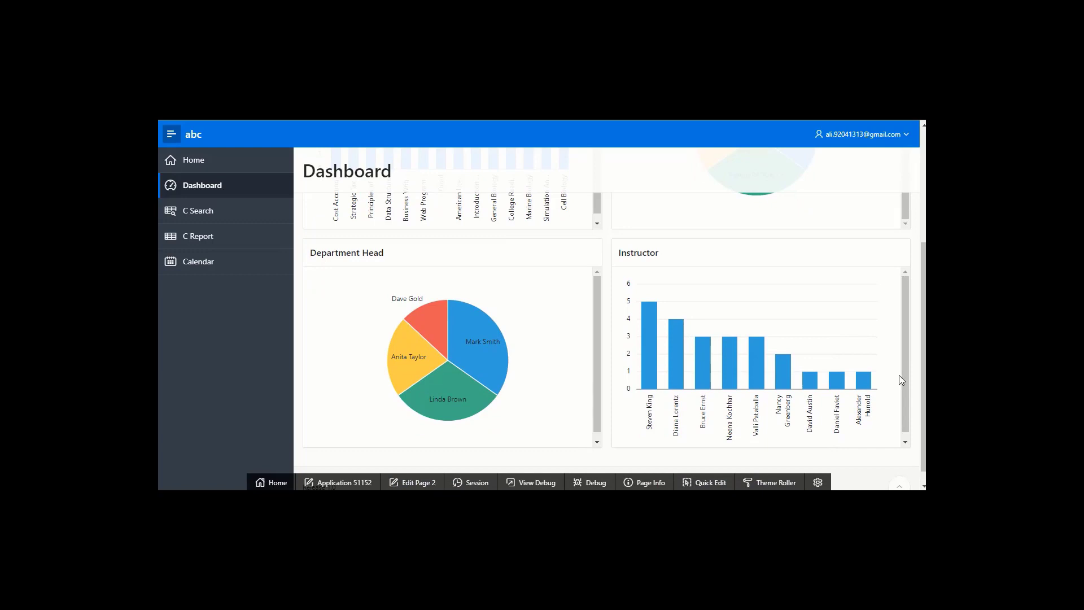
scroll(900, 376, up, 2)
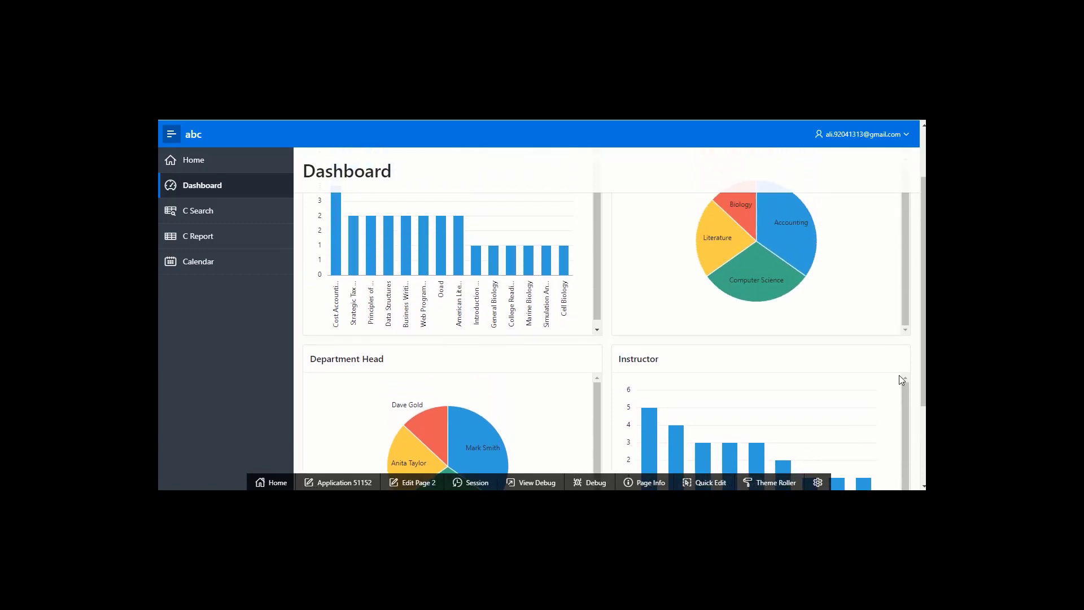
scroll(902, 380, up, 1)
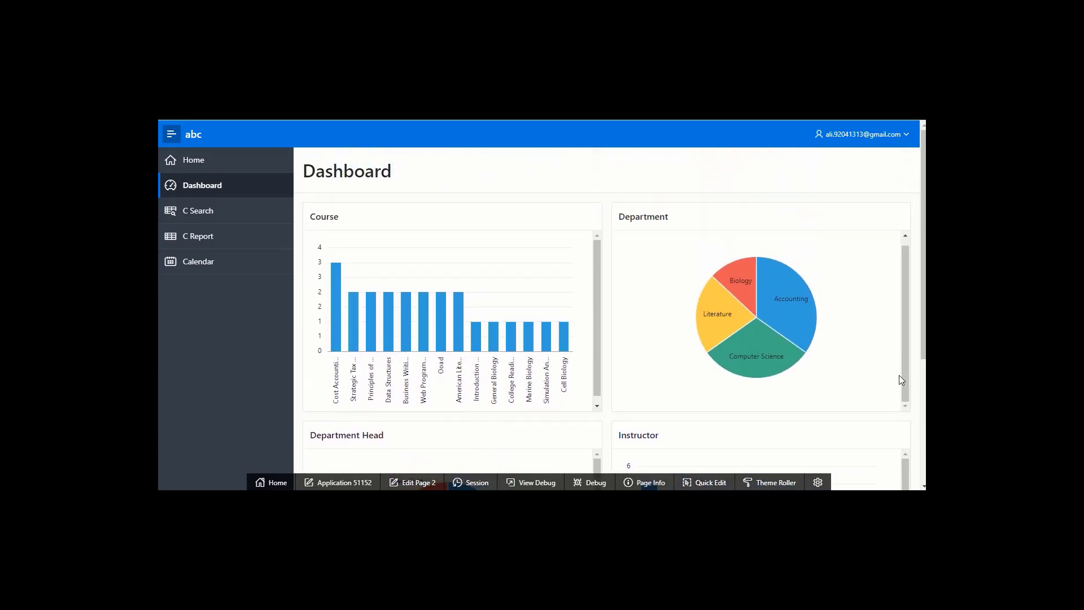
scroll(902, 379, down, 2)
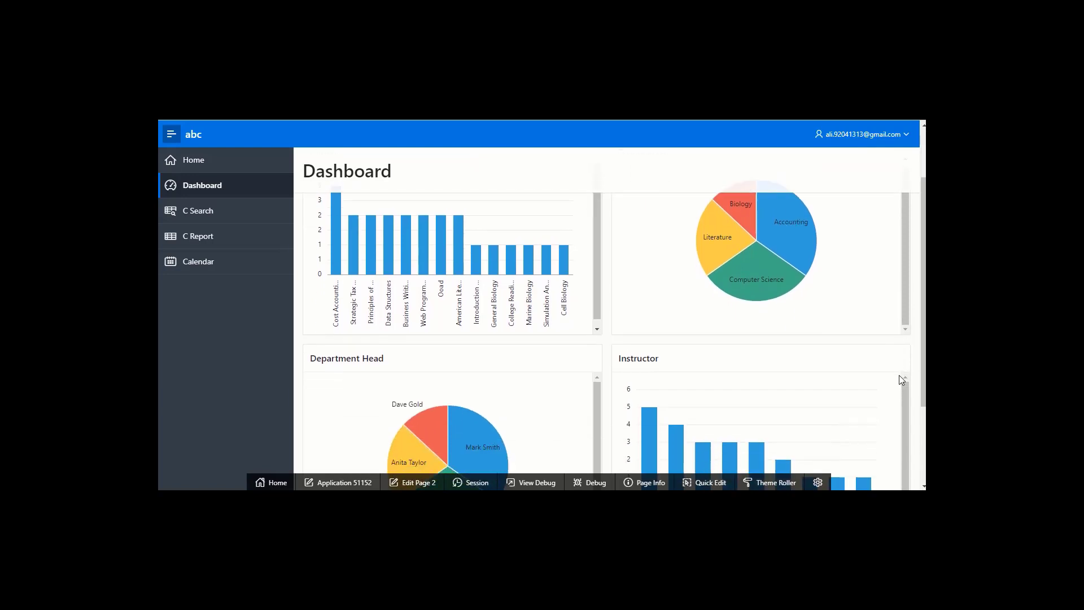
scroll(902, 380, up, 1)
scroll(900, 376, up, 1)
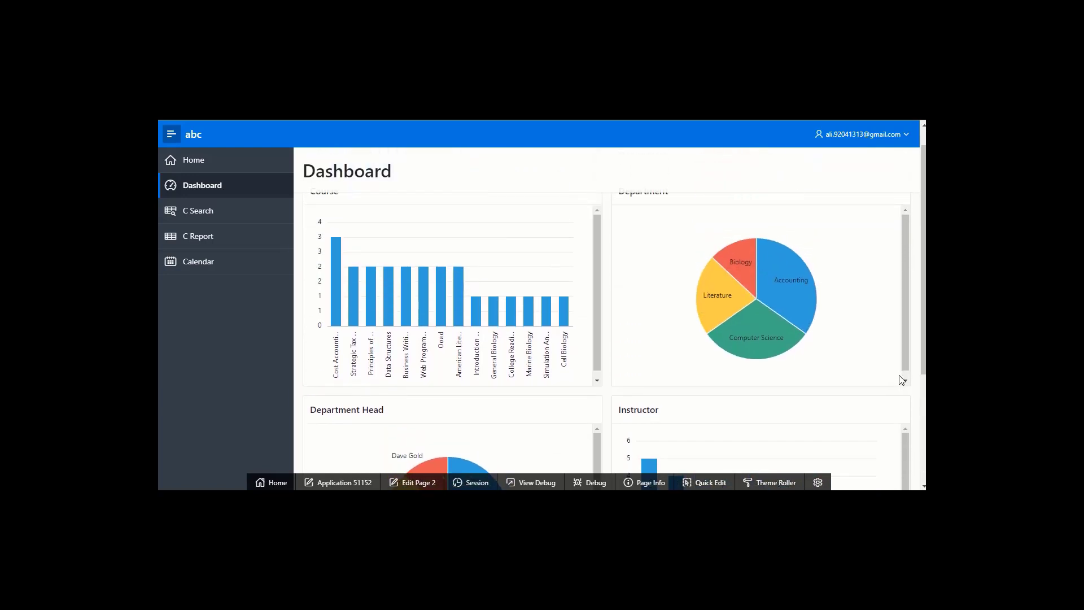
Step: Filter the C Search page by the first listed instructor, and view the C Report and Calendar pages
click(230, 219)
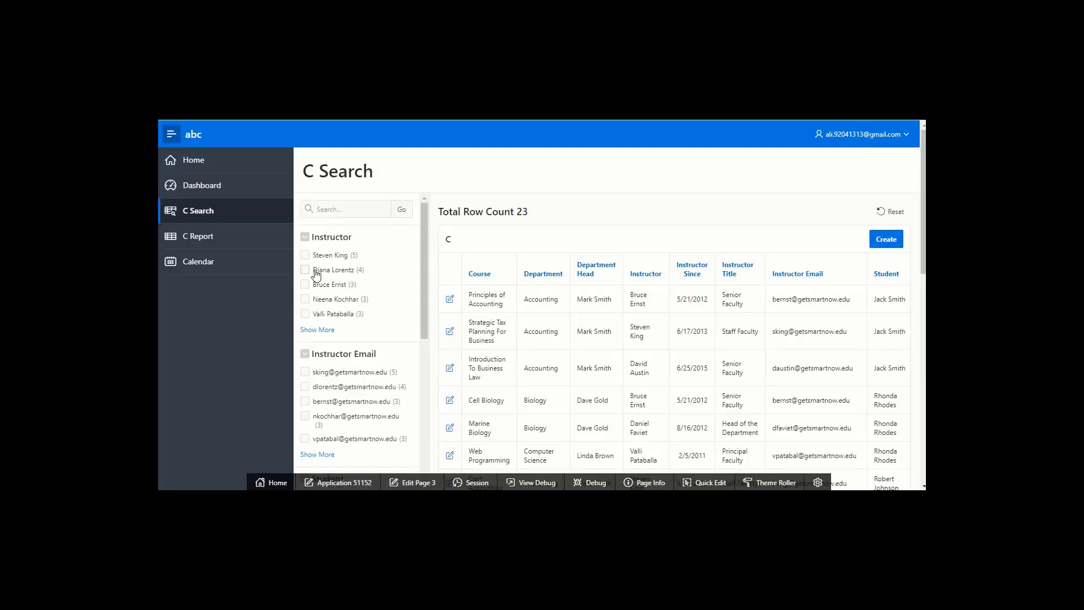
click(304, 255)
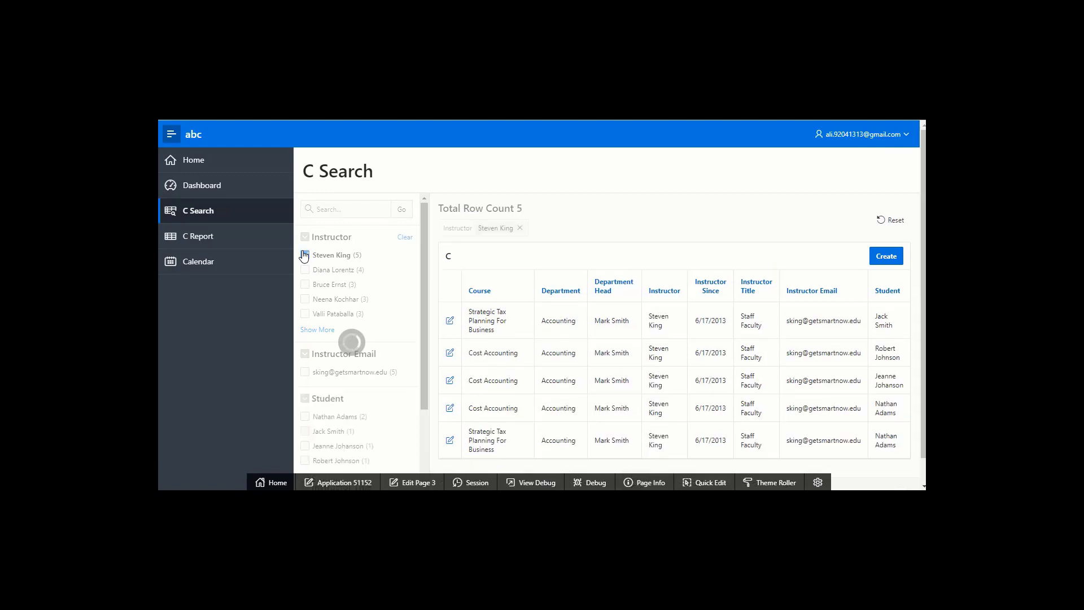
click(207, 238)
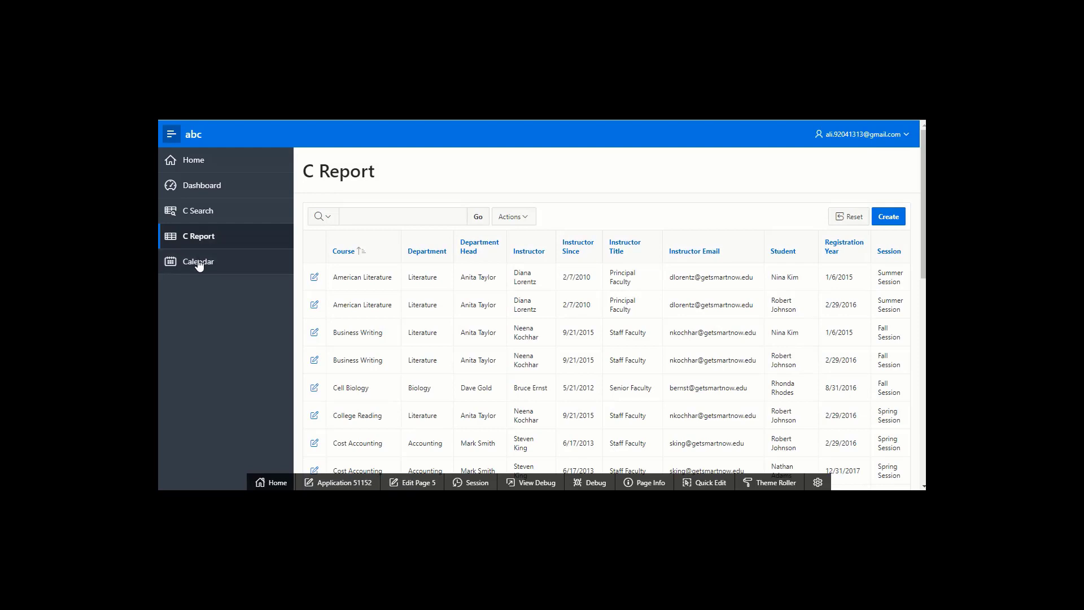
click(198, 263)
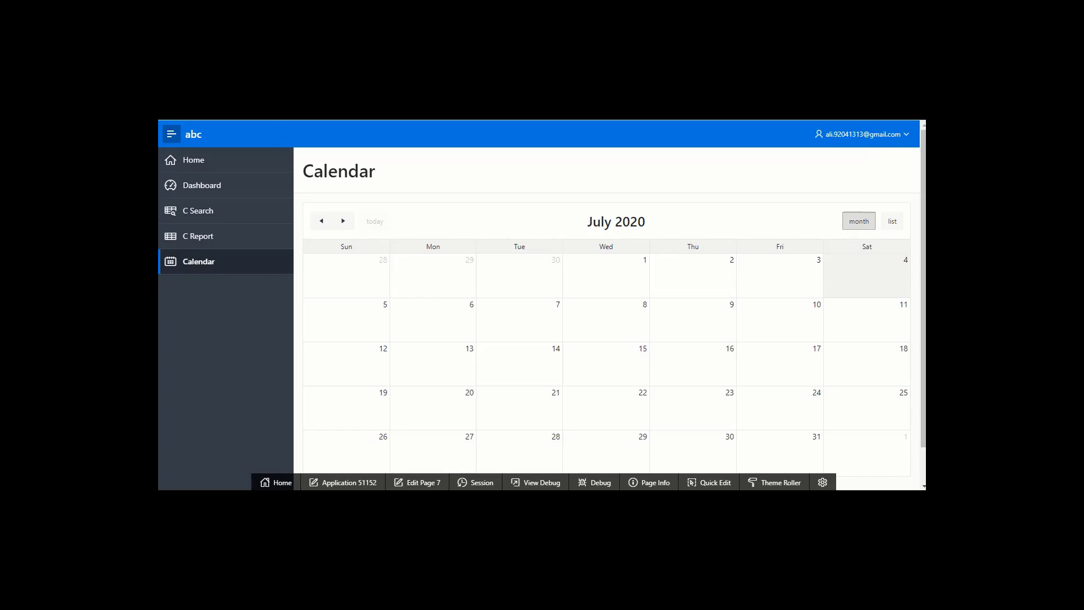
Step: Return to the application creation choices, open the productivity app gallery and look through the available apps
key(ctrl+shift+Tab)
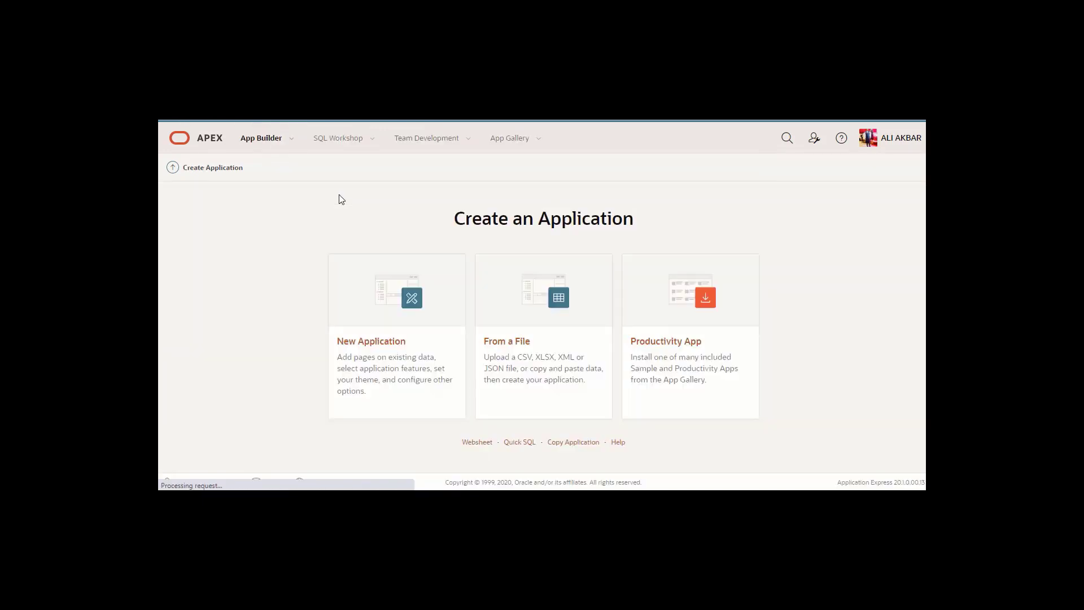
click(711, 305)
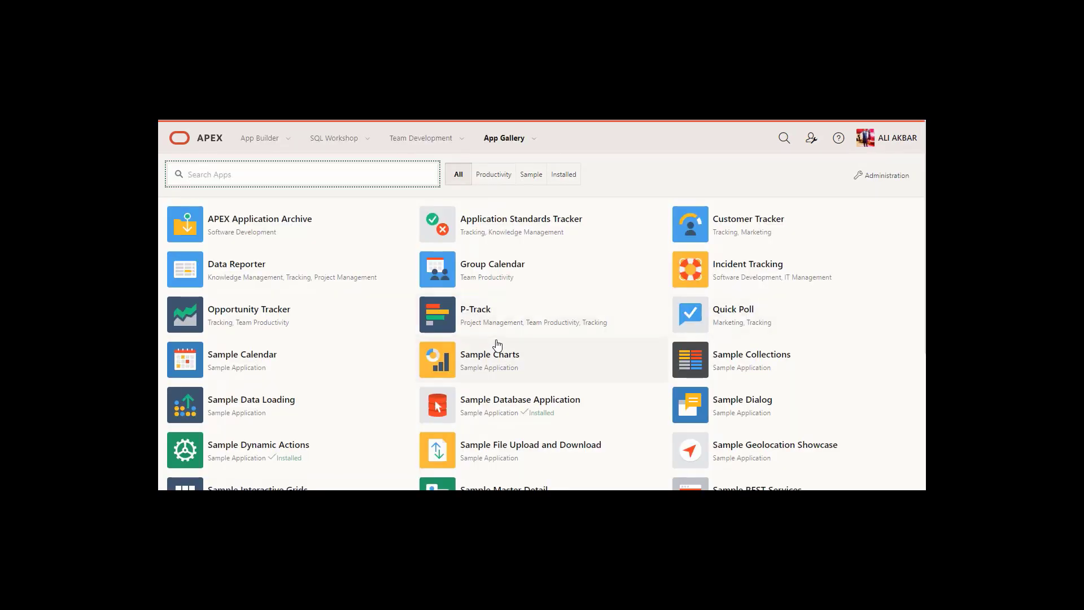
scroll(597, 341, down, 5)
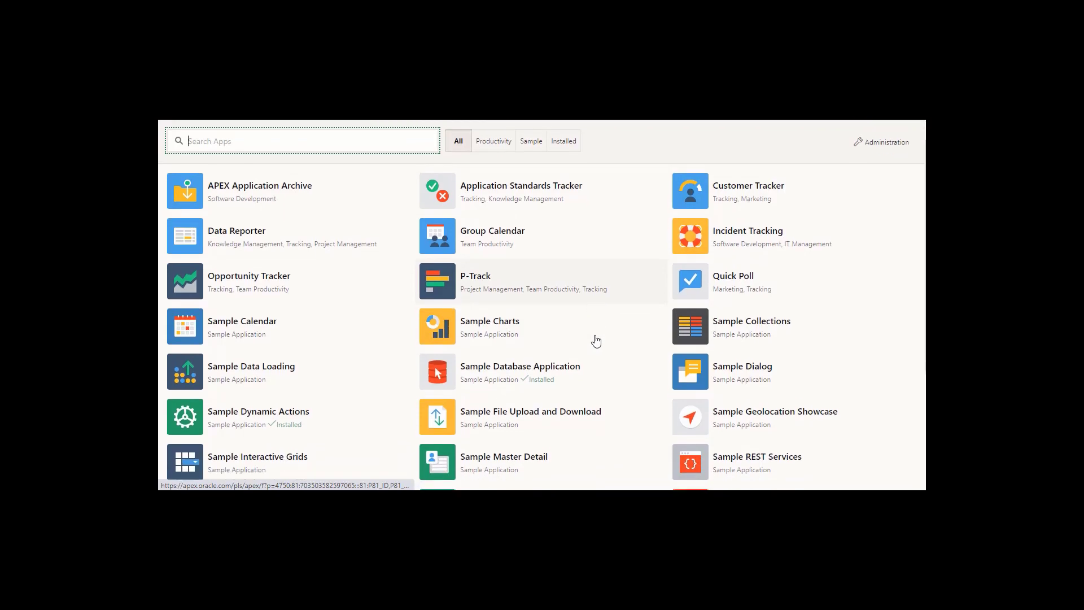
scroll(596, 341, up, 5)
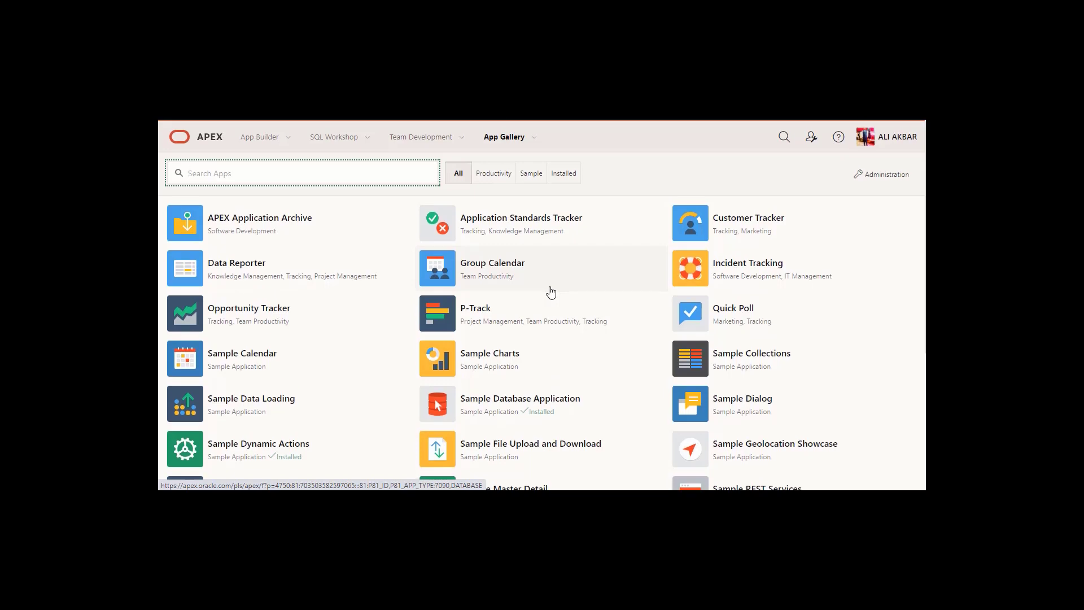
scroll(548, 293, down, 2)
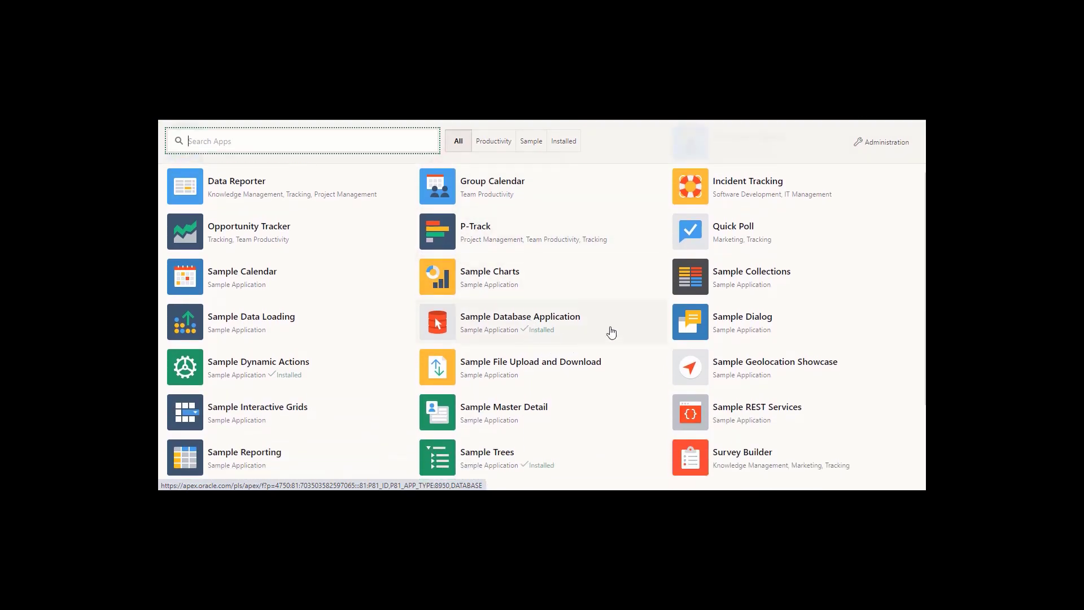
scroll(612, 332, down, 2)
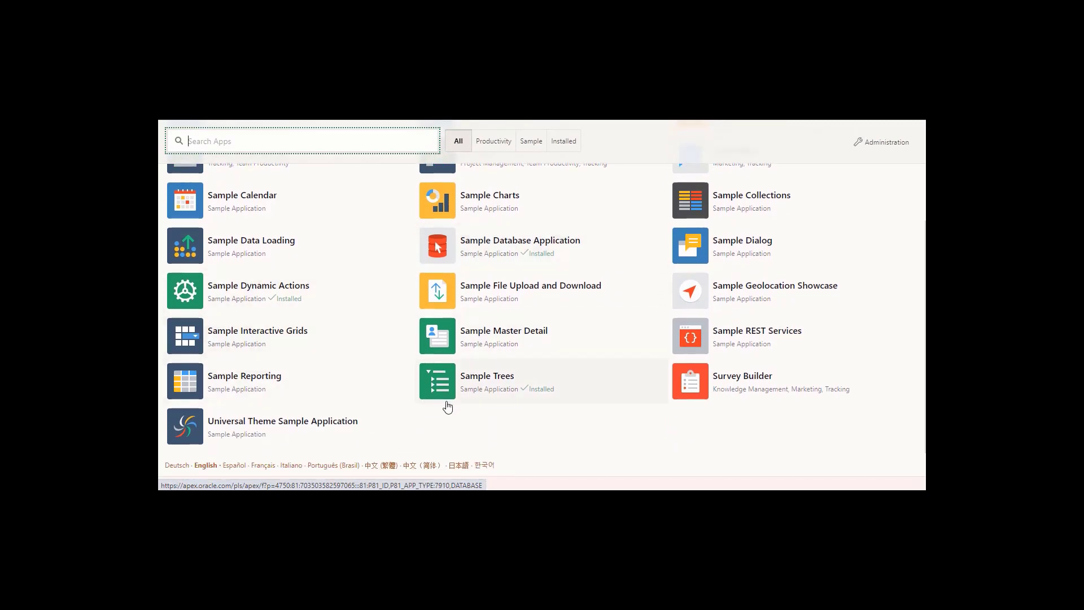
scroll(589, 348, up, 1)
scroll(590, 349, up, 3)
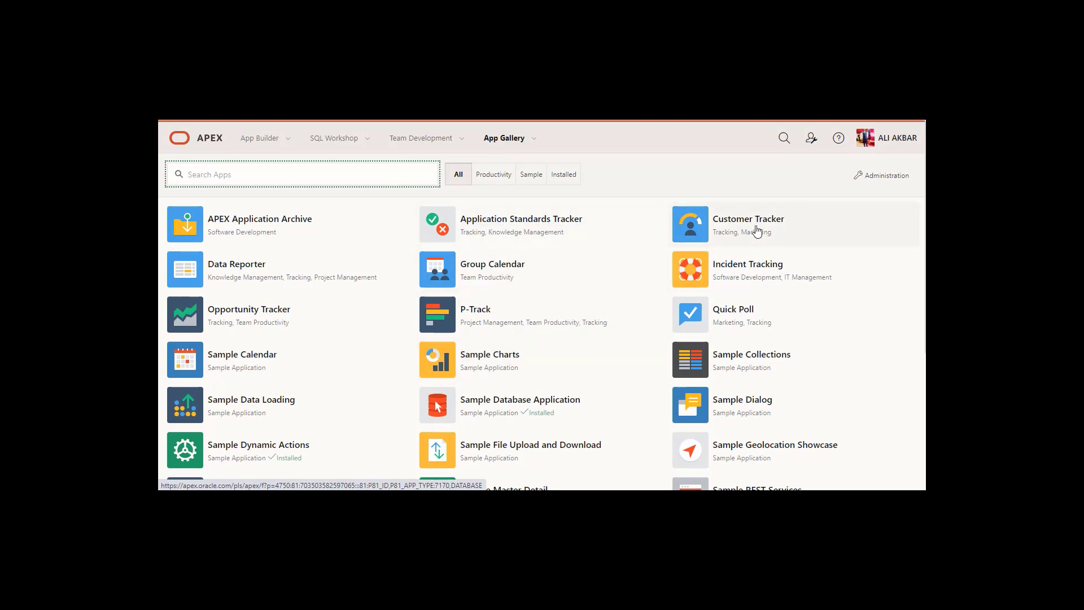
Step: View the Incident Tracking app's details and go back to the workspace's App Builder application list
click(710, 275)
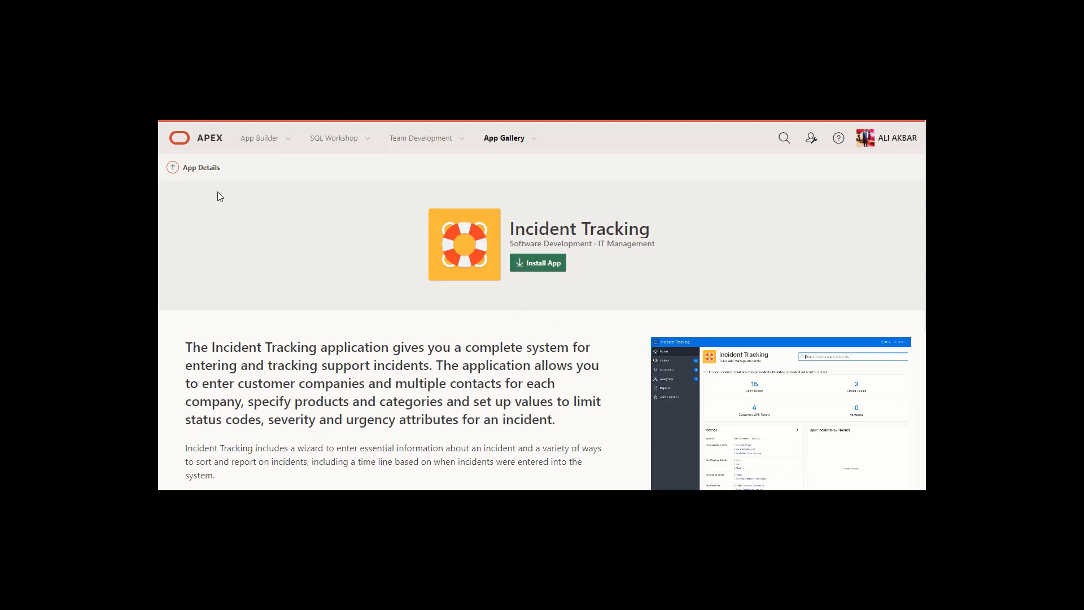
click(175, 119)
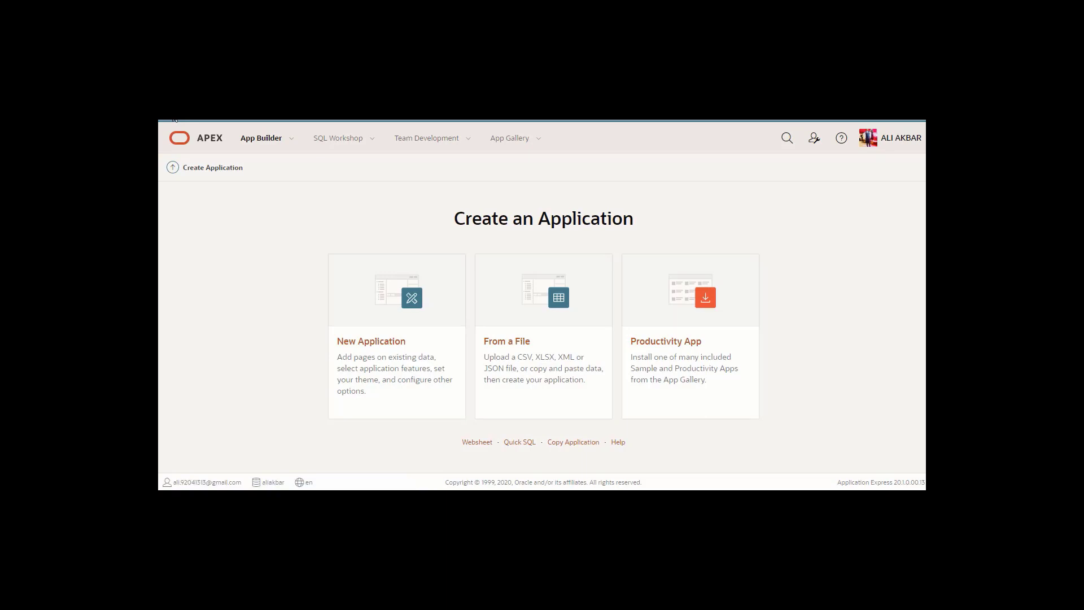
click(193, 148)
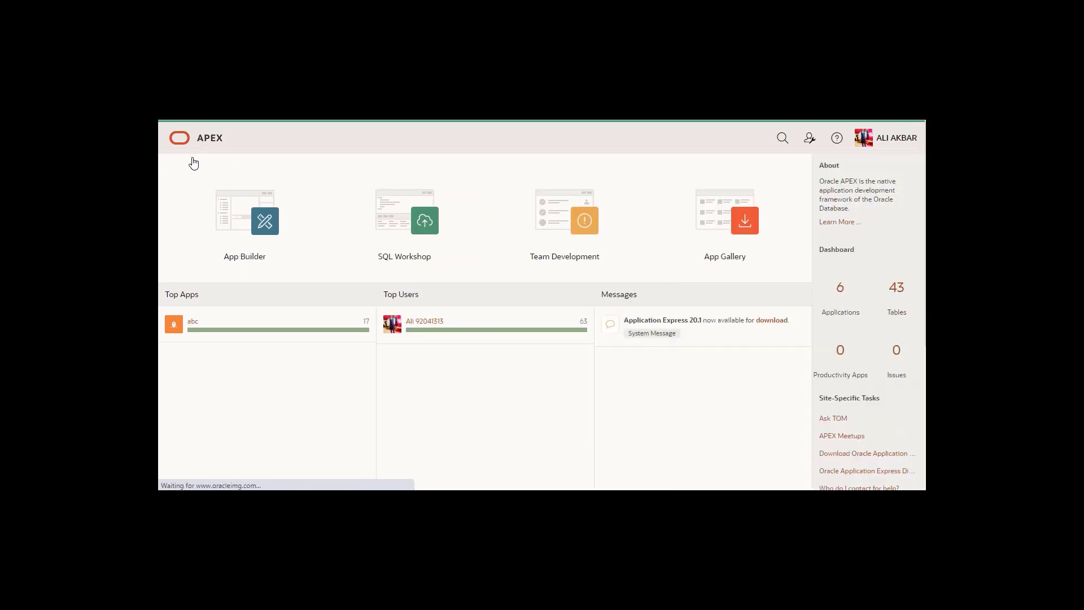
click(235, 230)
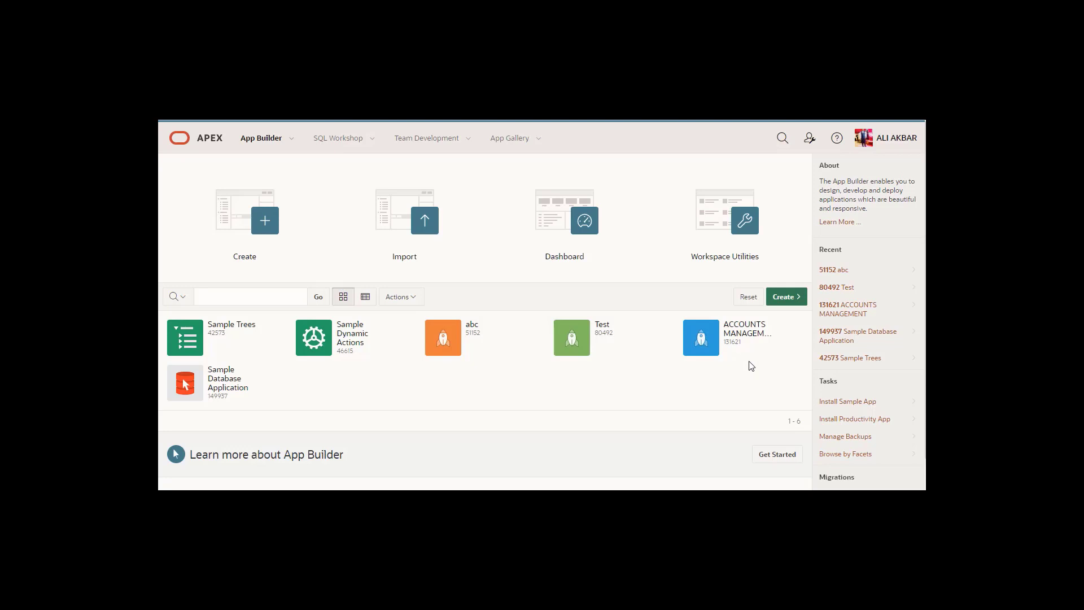
Step: Run the Sample Database Application, sign in with the account password and dismiss the browser's offer to update the saved password
click(210, 384)
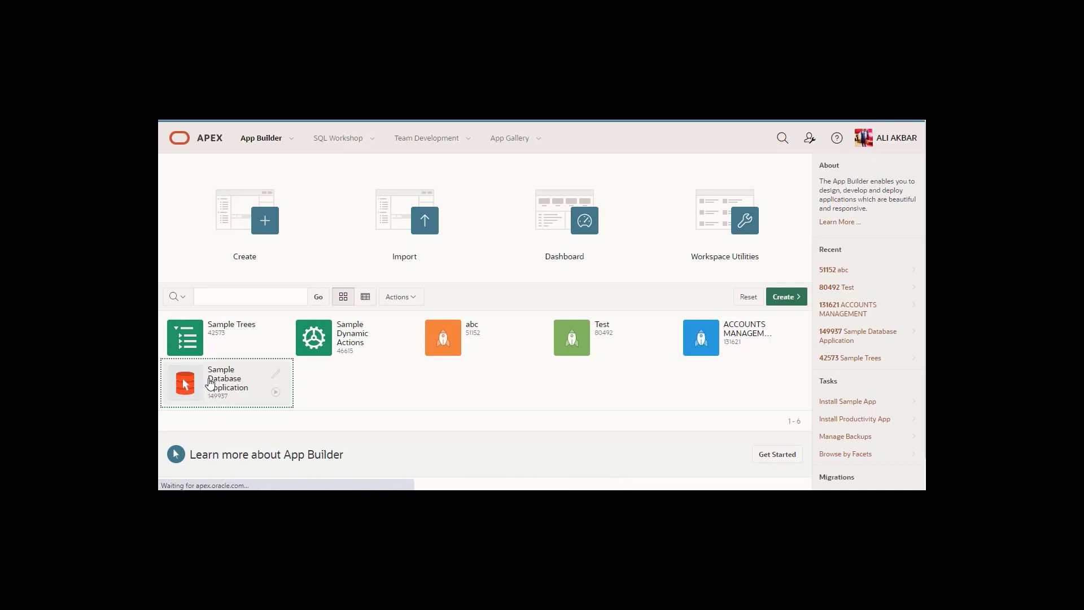
click(234, 281)
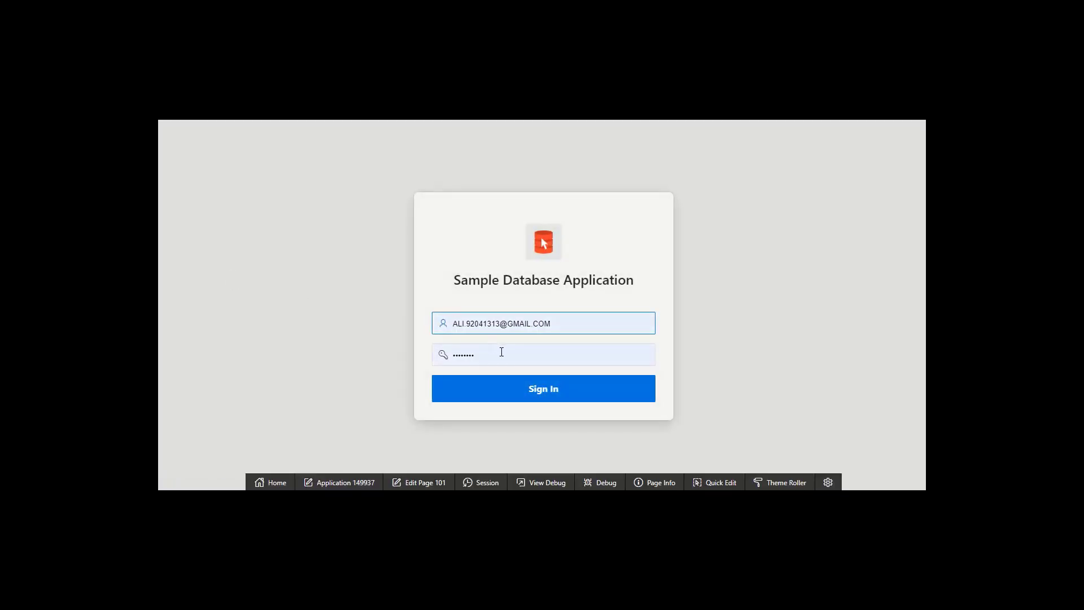
click(490, 360)
text(••••••)
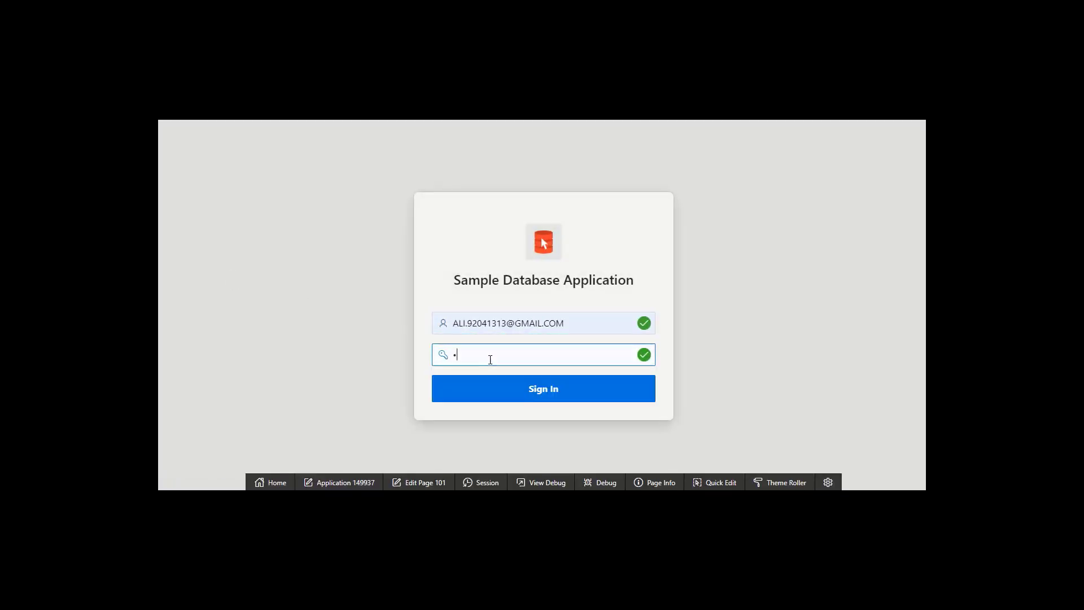
text(••••)
click(574, 400)
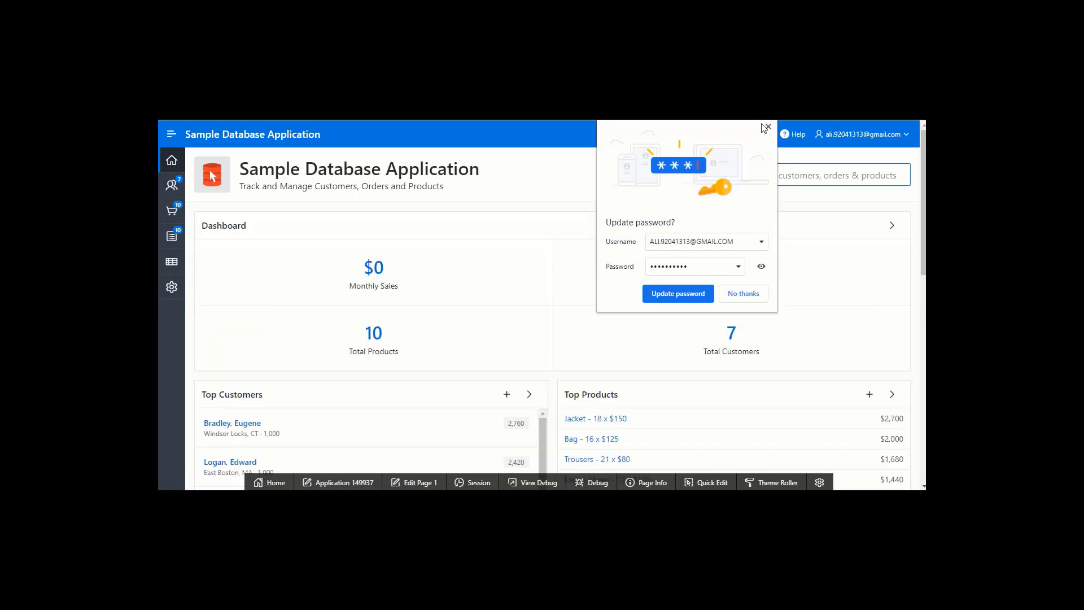
click(768, 126)
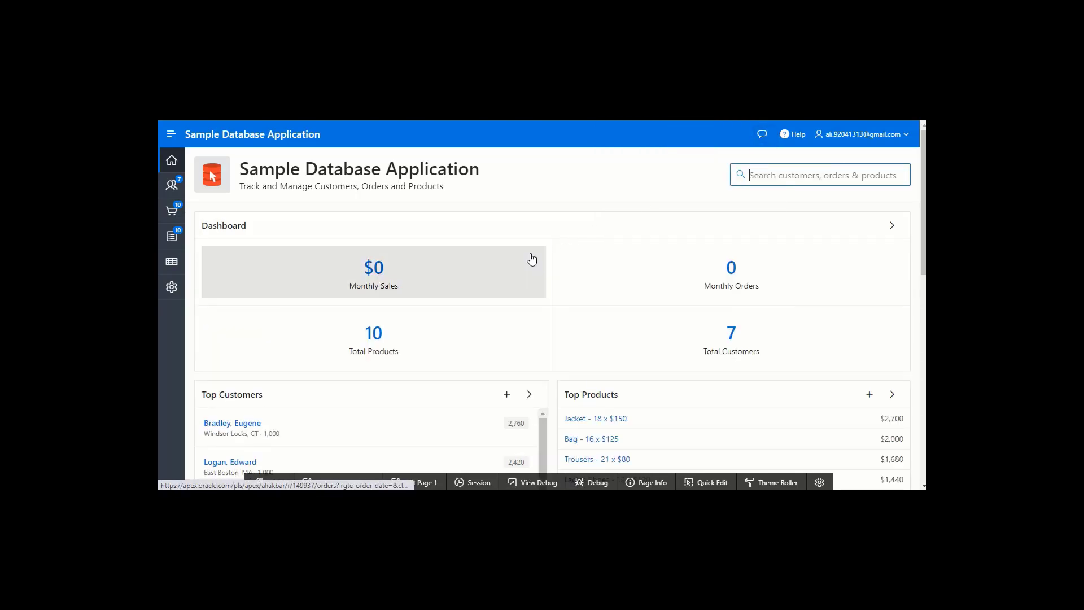
Step: Examine the home page's dashboard figures, top customers, top products, Top Orders by Date chart, tags and external links
scroll(531, 259, down, 6)
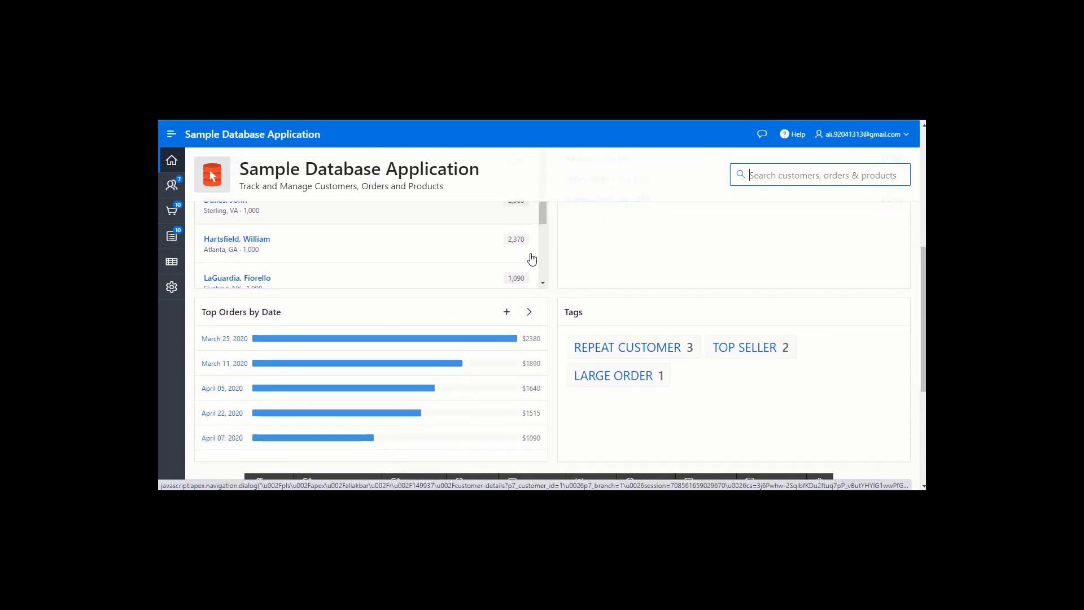
scroll(532, 258, down, 3)
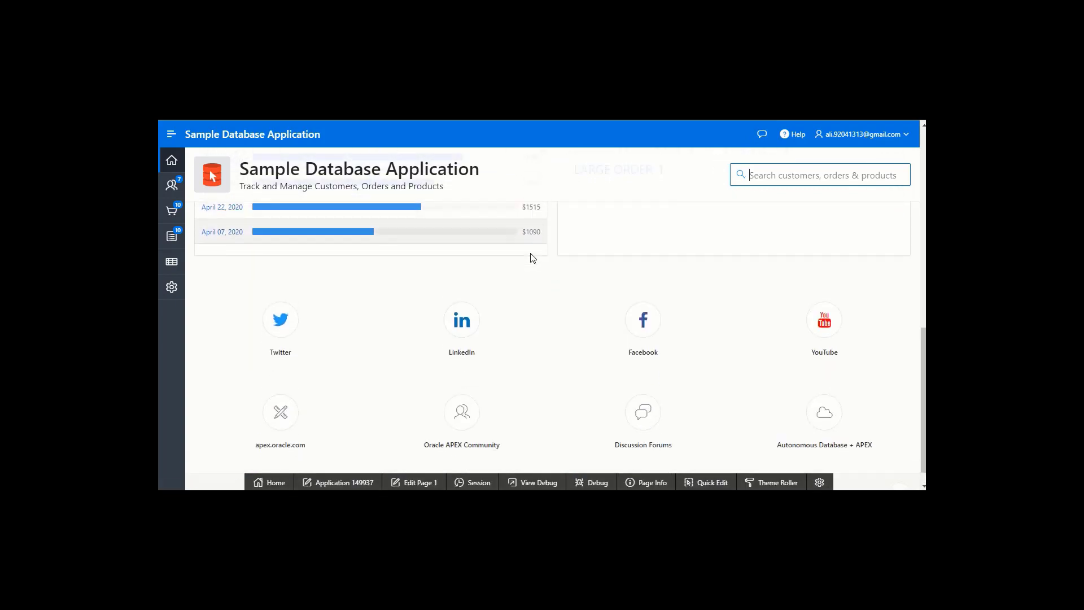
scroll(531, 258, up, 5)
scroll(532, 259, up, 5)
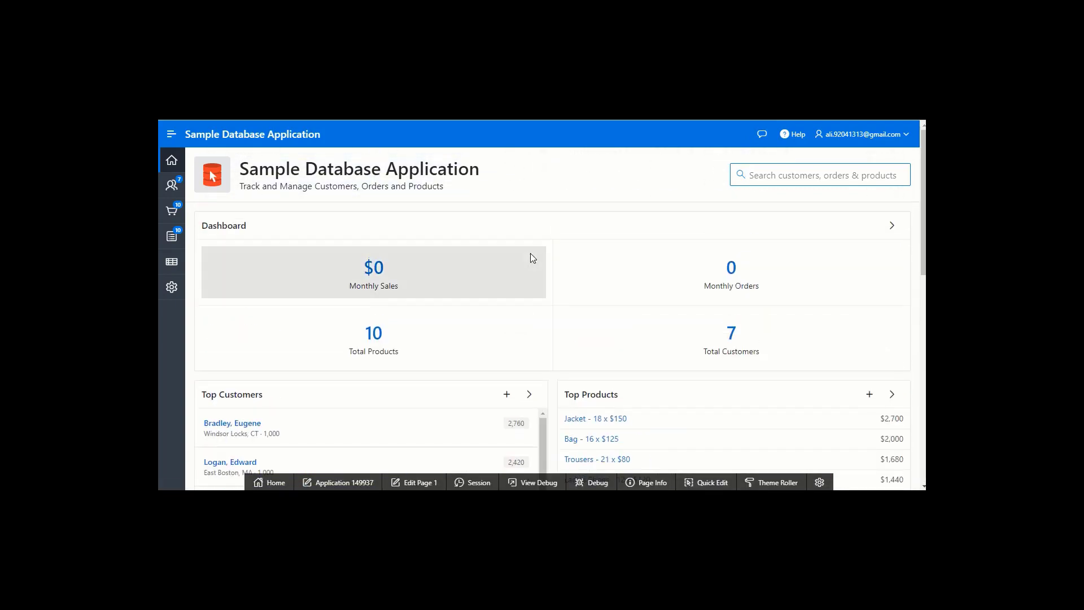
Step: Open the Customers page, view the blank customer details form for a new customer and cancel it
click(172, 165)
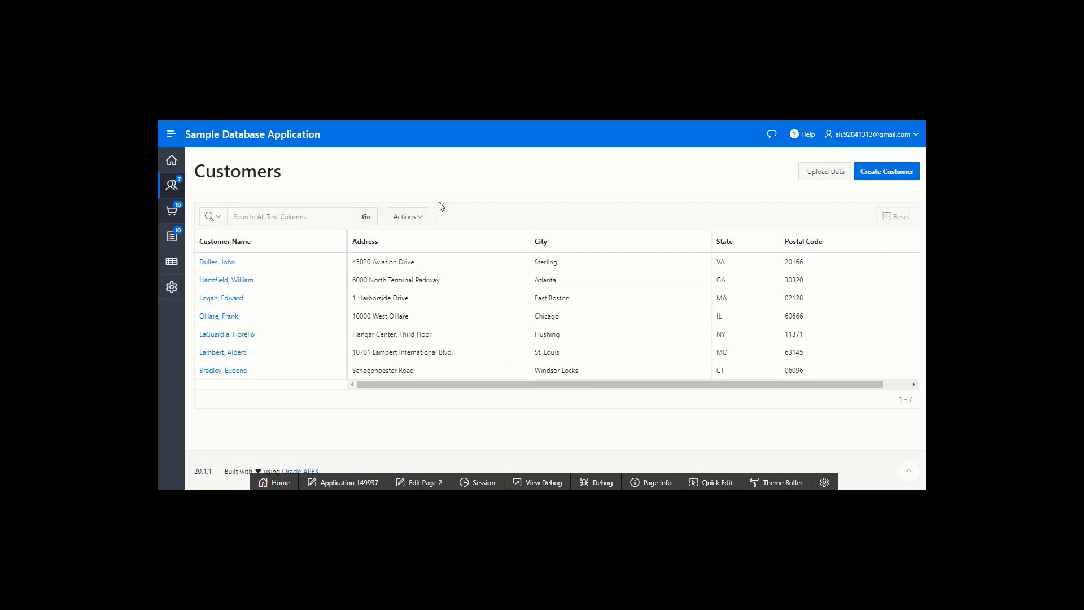
click(887, 173)
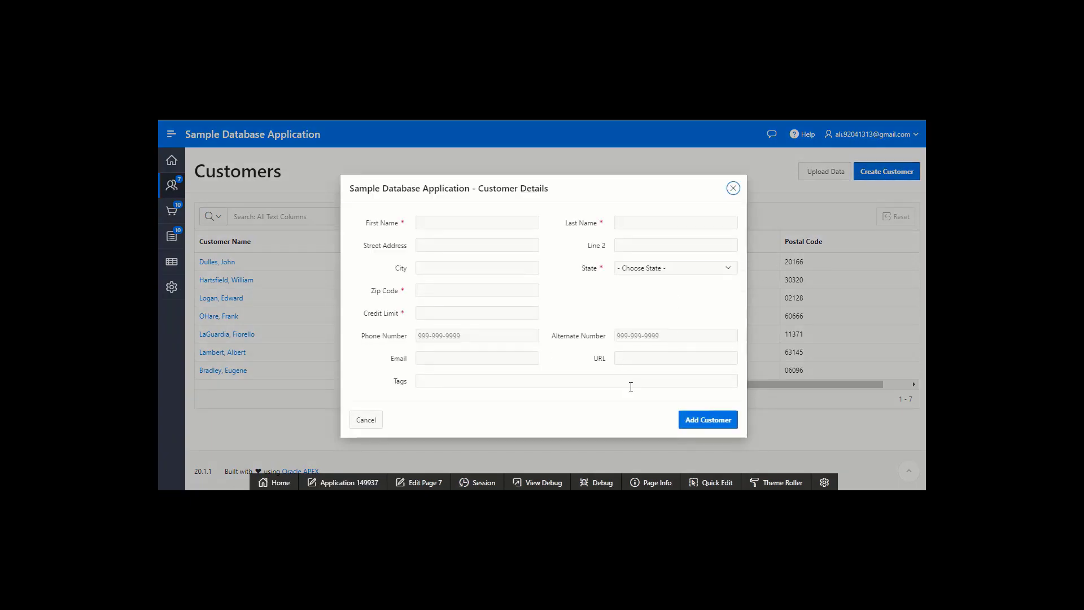
click(366, 420)
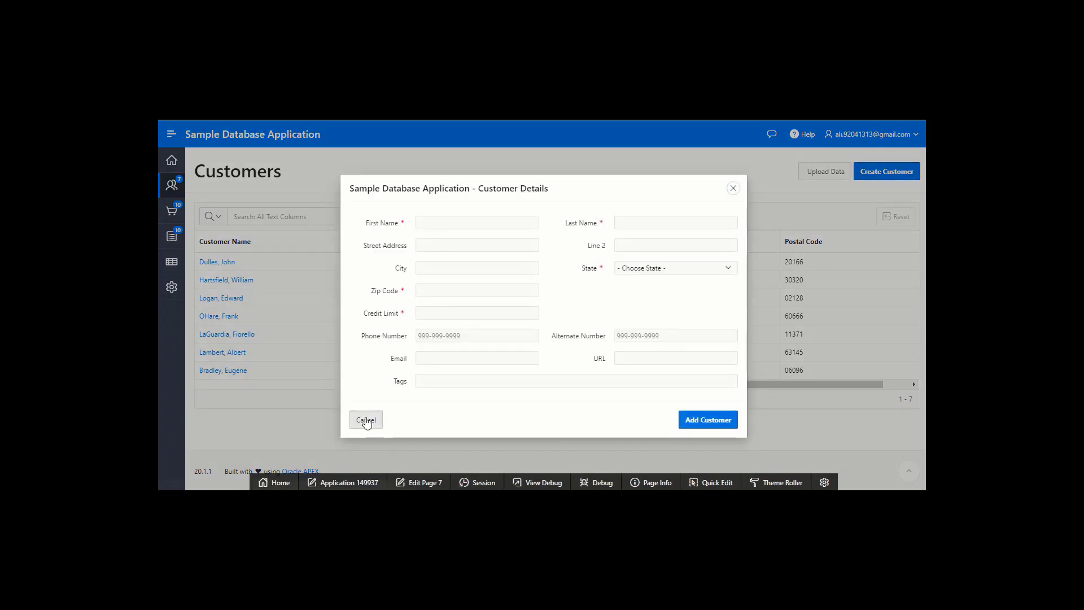
Step: Open the Products page, look through the product list and go on to the Orders page
click(170, 214)
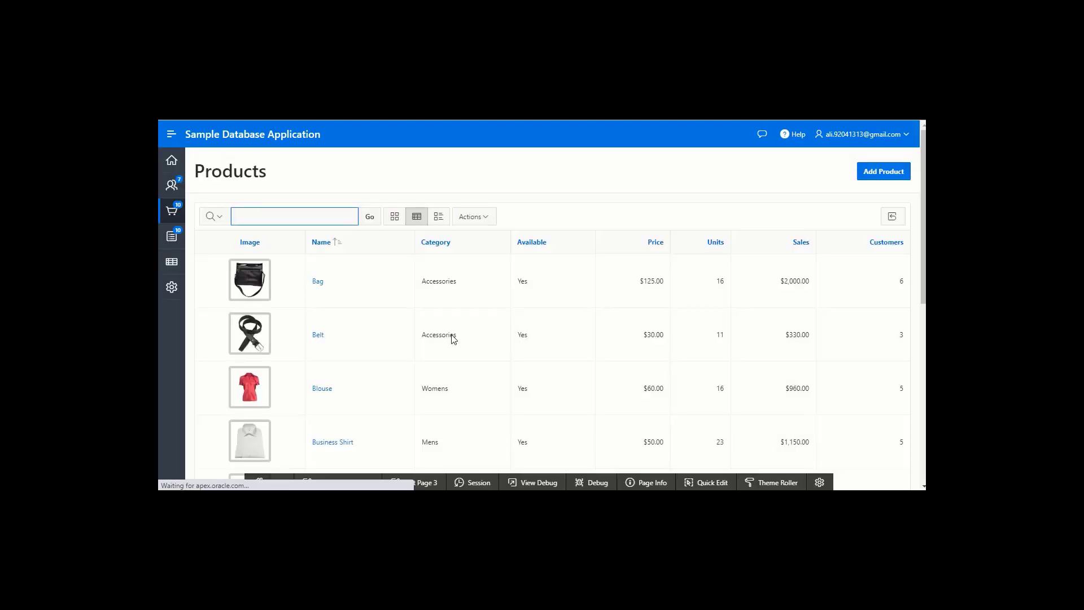
scroll(585, 353, down, 8)
scroll(585, 353, up, 8)
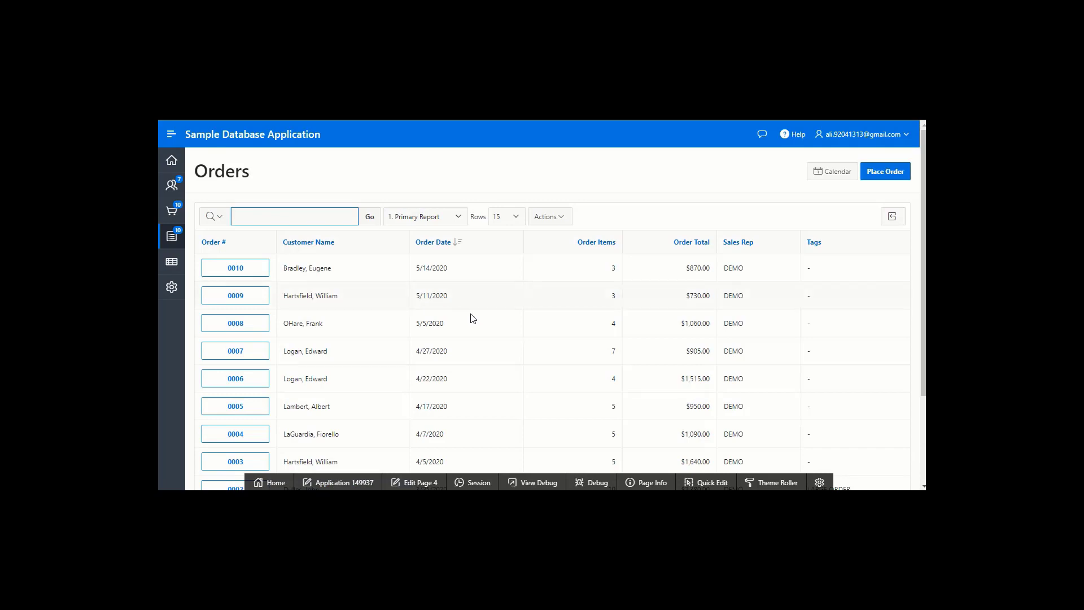
Step: View the details and line items of the first order in the list, and close them
click(250, 279)
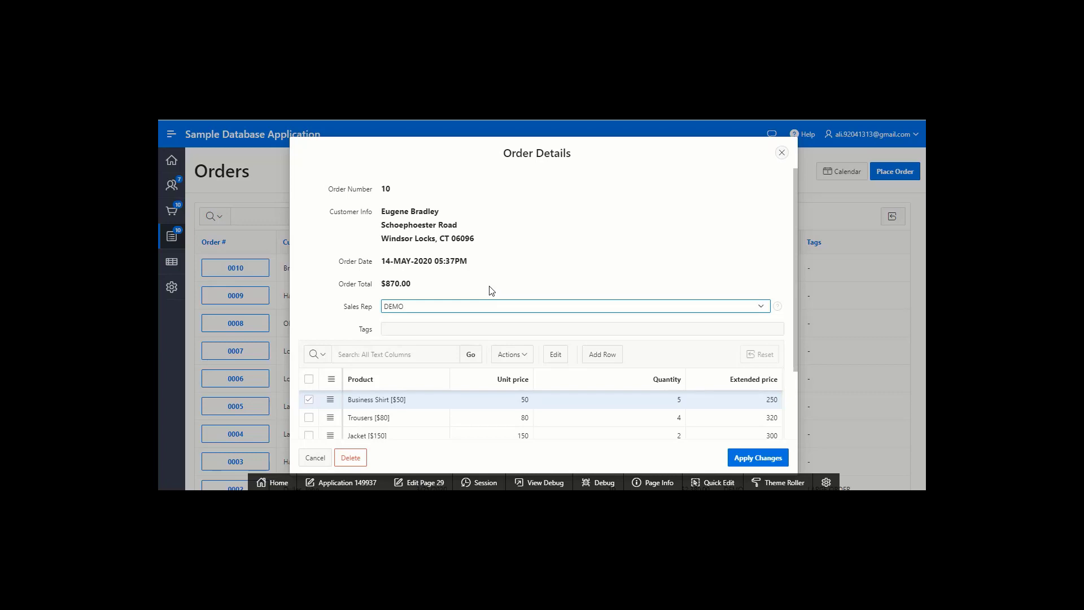
scroll(491, 290, down, 3)
scroll(491, 290, up, 3)
click(782, 154)
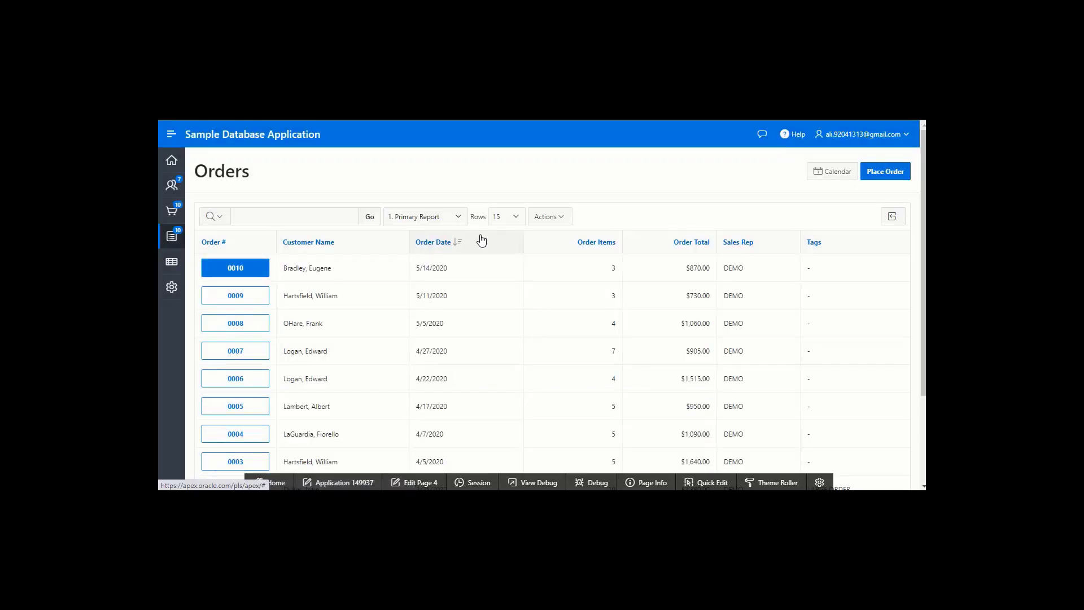
Step: Open the Reports page and the Sales by Category report
click(174, 263)
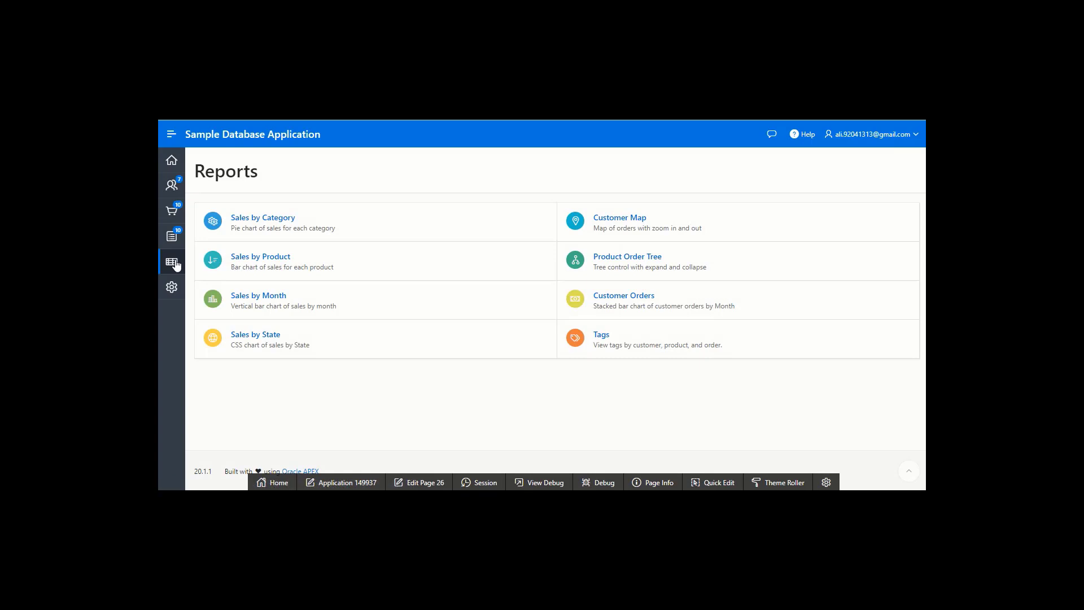
click(284, 220)
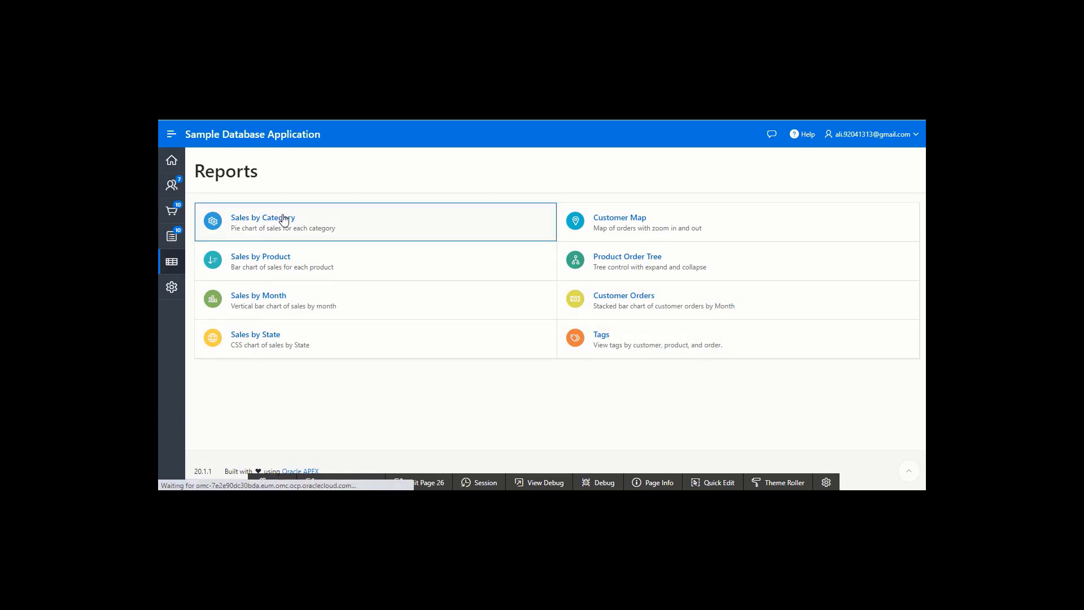